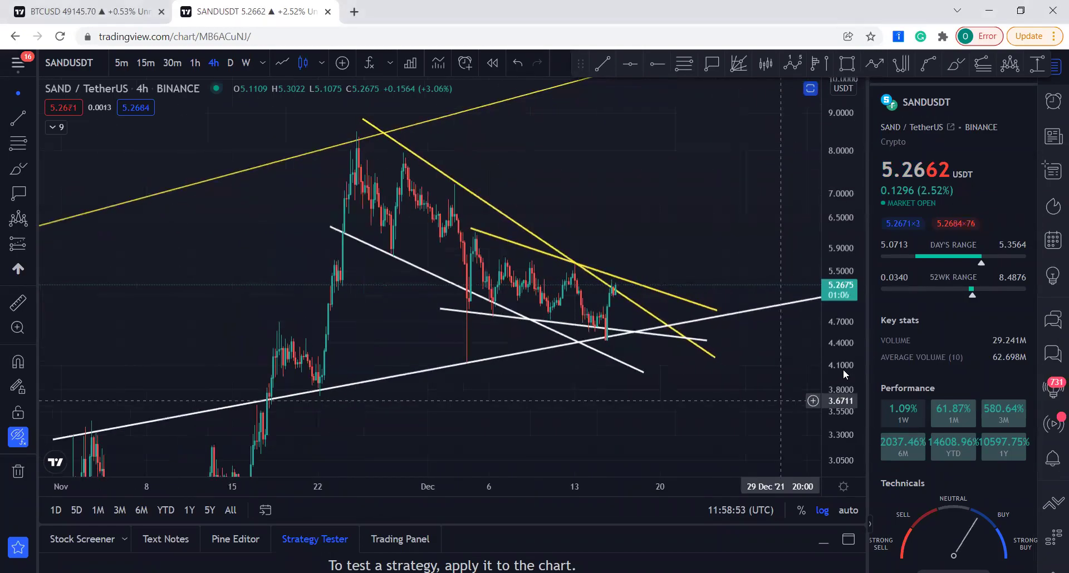
Step: Sketch the price swings inside the 4-hour falling wedge with a freehand brush stroke, and undo the stroke
scroll(765, 371, up, 1)
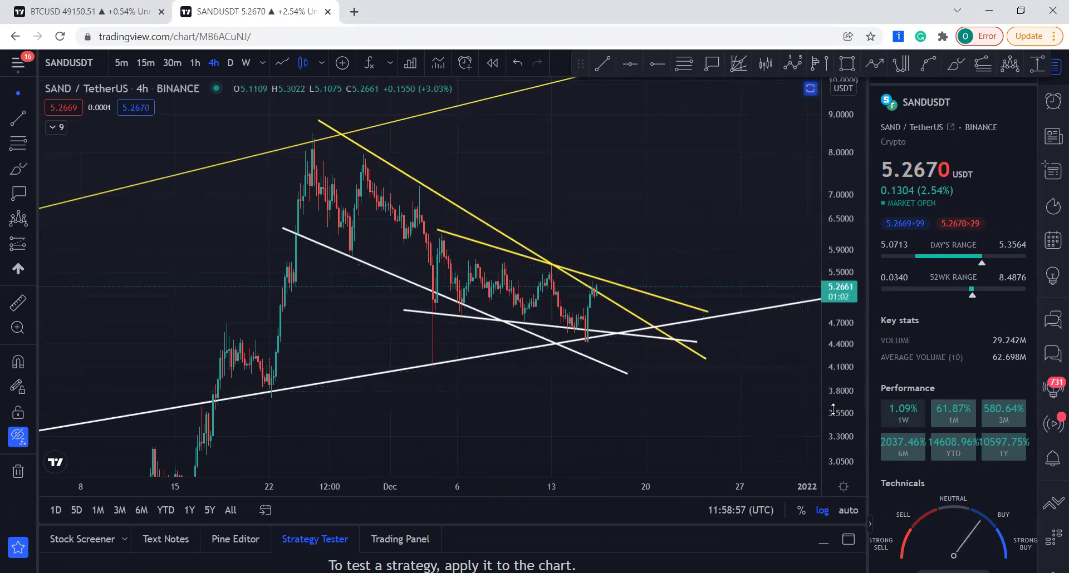
drag(834, 405, 834, 397)
drag(741, 424, 755, 424)
drag(745, 390, 740, 405)
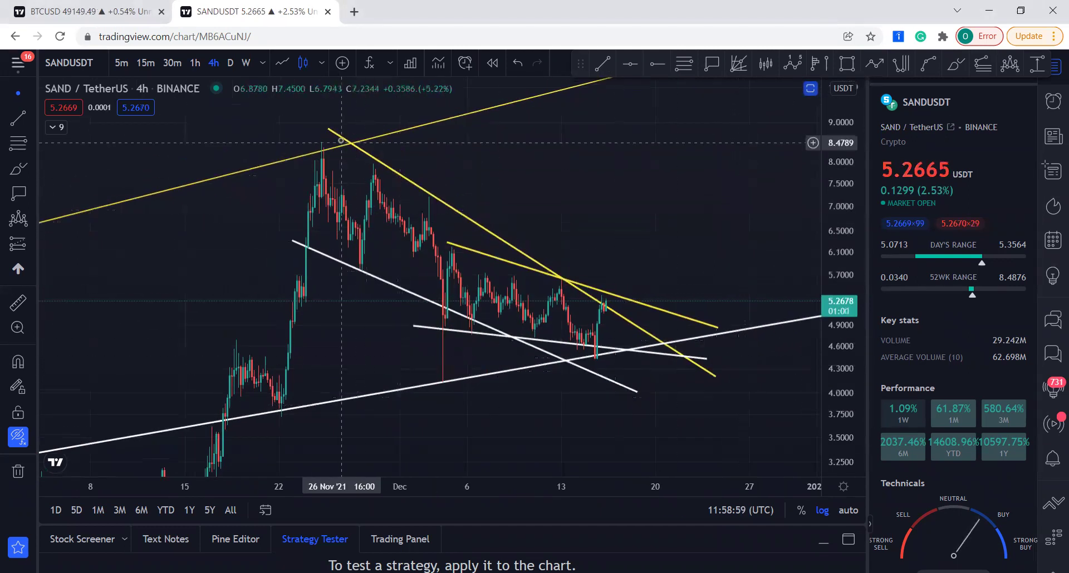
click(18, 168)
drag(293, 240, 442, 212)
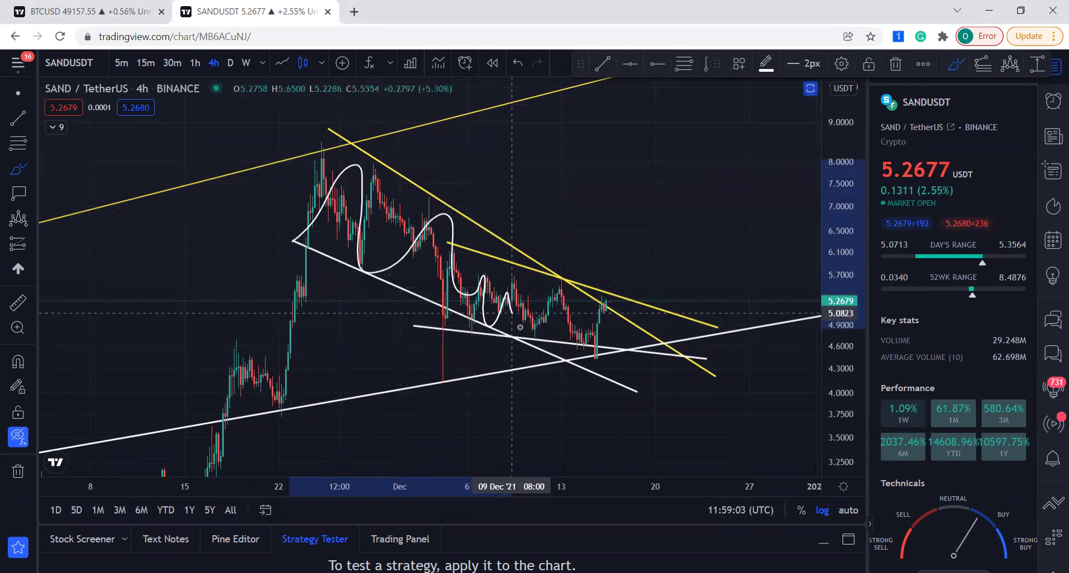
mouse_move(548, 288)
mouse_down()
mouse_move(590, 336)
mouse_move(680, 374)
mouse_up()
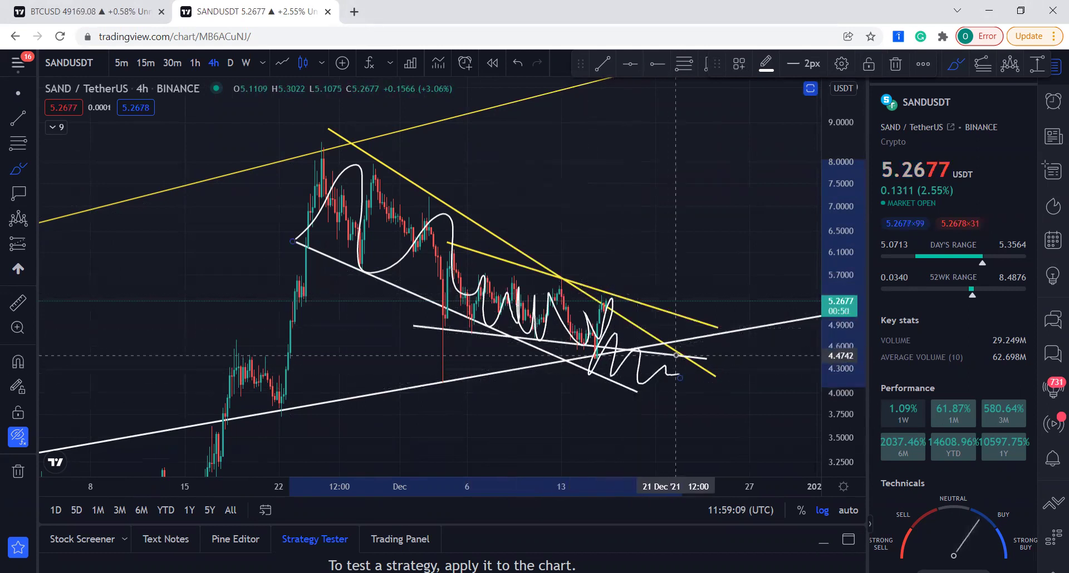
key(ctrl+z)
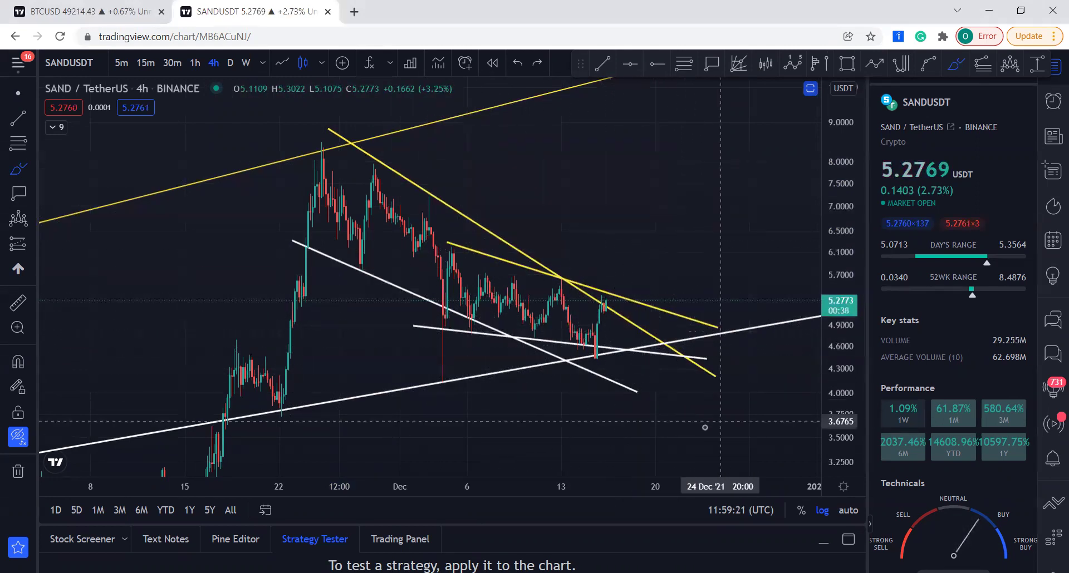
Step: Examine the long rising white support line and the yellow descending resistance lines on the 4-hour SAND/USDT chart
scroll(758, 406, down, 2)
drag(712, 408, 685, 341)
scroll(771, 361, down, 3)
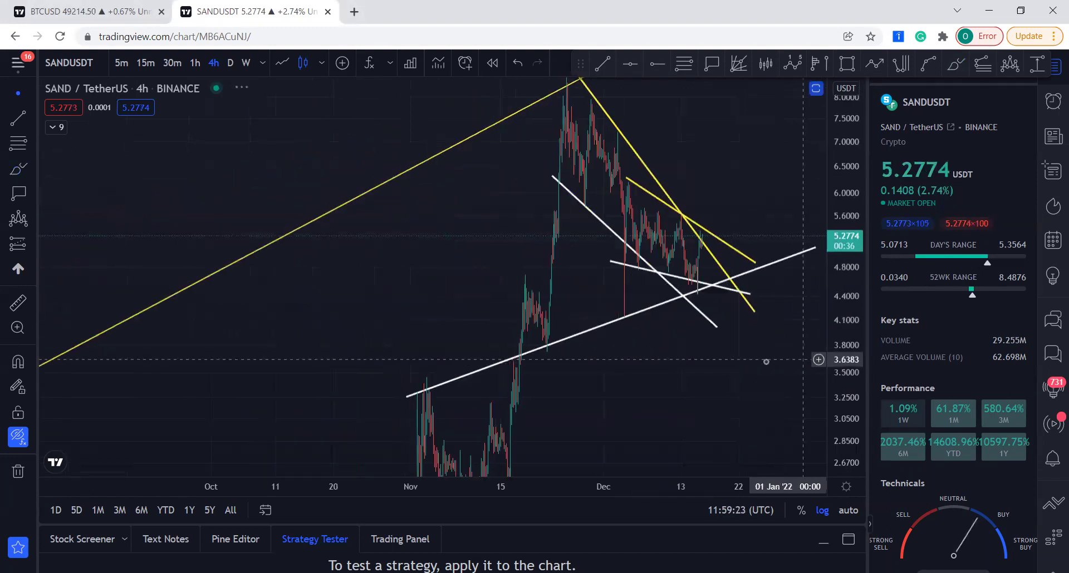
scroll(765, 365, up, 3)
drag(840, 366, 836, 415)
drag(747, 388, 687, 375)
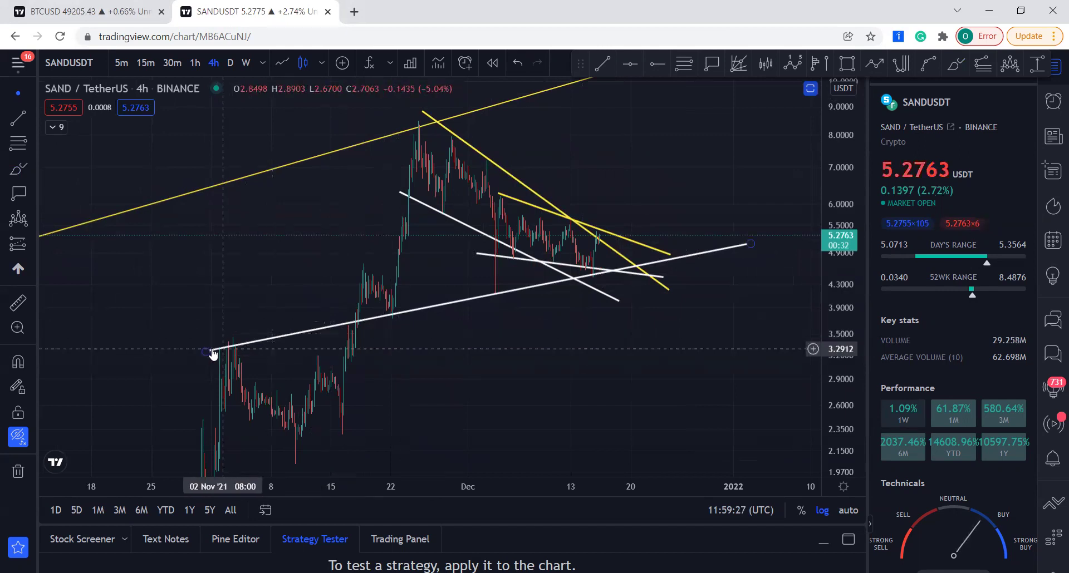
scroll(659, 384, up, 1)
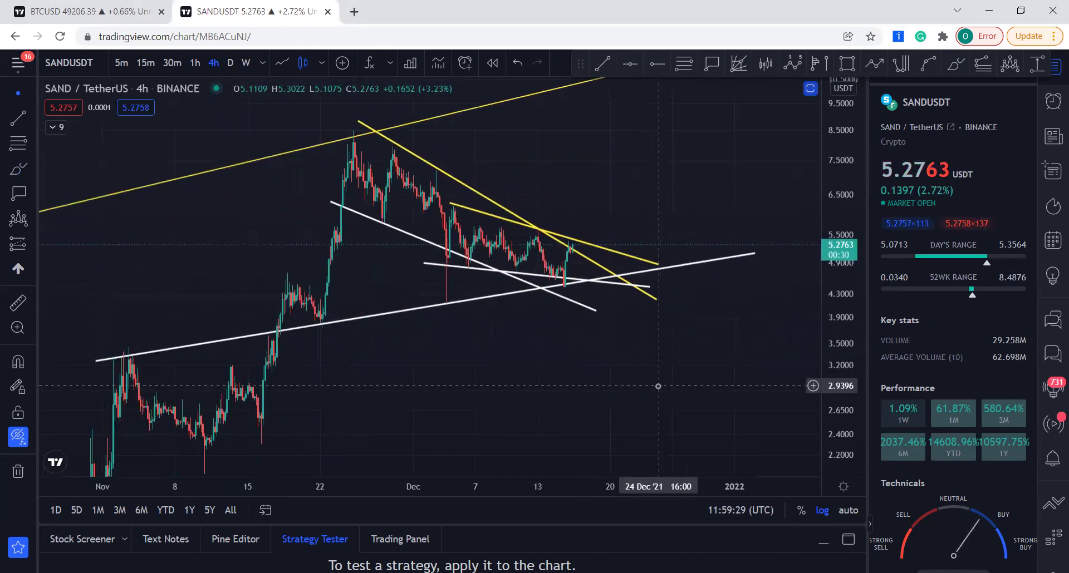
scroll(659, 384, down, 1)
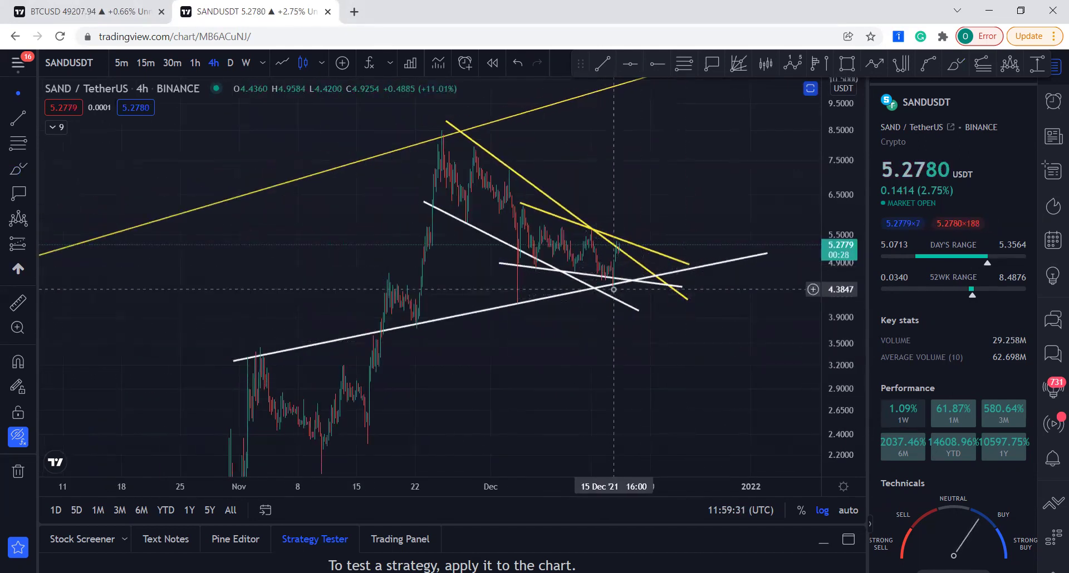
drag(621, 341, 670, 372)
scroll(670, 372, up, 3)
drag(837, 408, 836, 380)
drag(702, 403, 740, 416)
scroll(740, 416, up, 1)
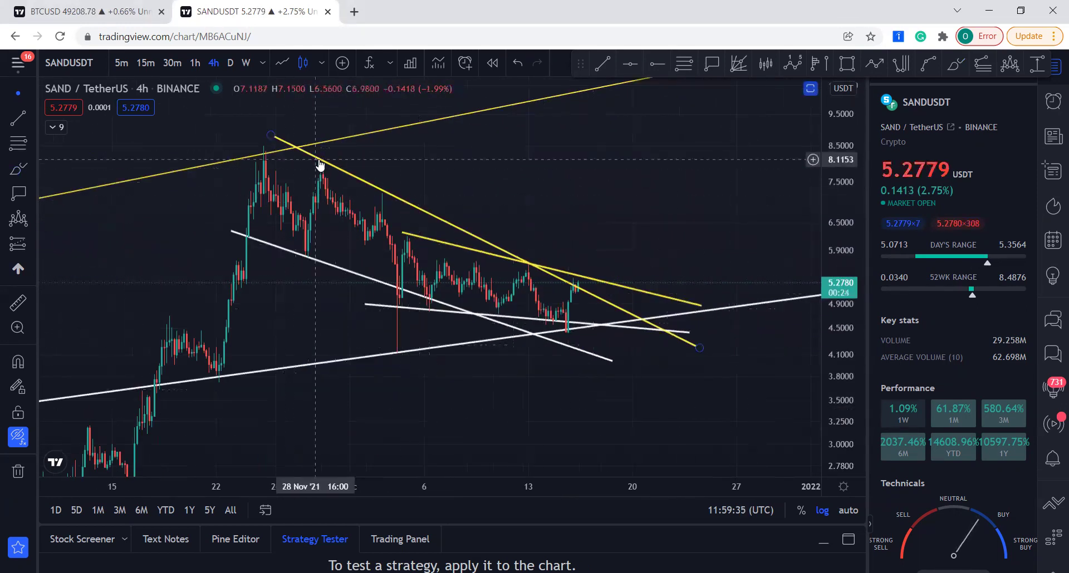
scroll(496, 396, up, 1)
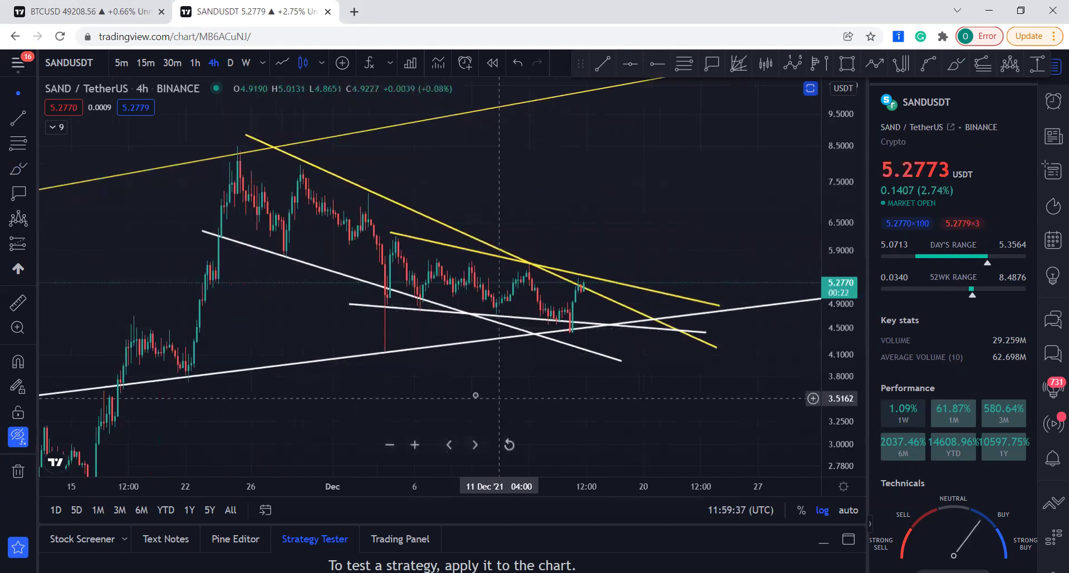
Step: Show the hidden moving averages and volume on the 4-hour SAND/USDT chart
click(16, 437)
drag(849, 418, 848, 403)
drag(753, 423, 773, 374)
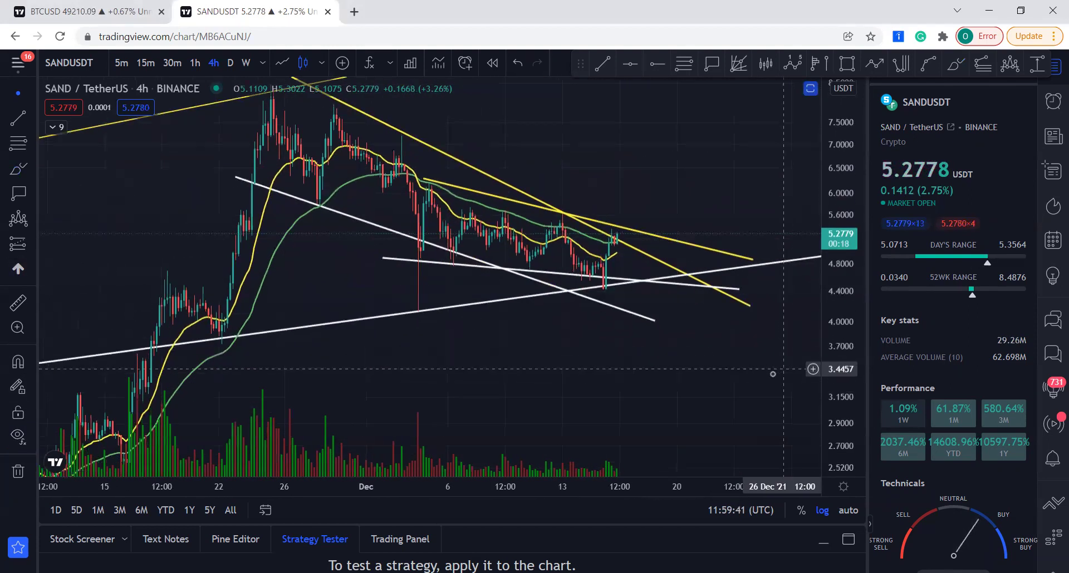
Step: Examine how the 4-hour price moves relative to the two moving averages, from early November to the latest candles
scroll(773, 374, up, 2)
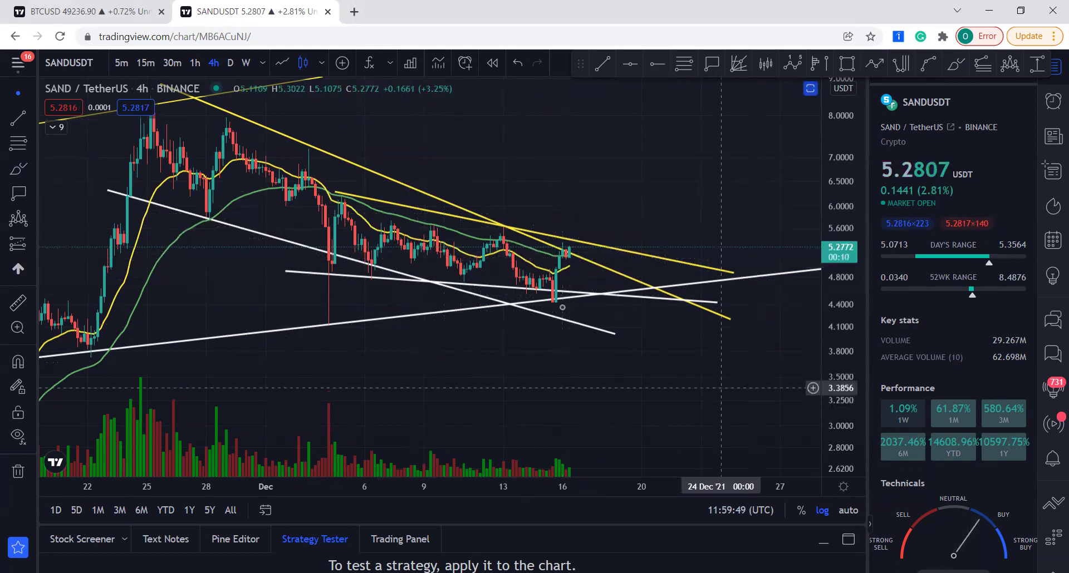
scroll(671, 349, down, 3)
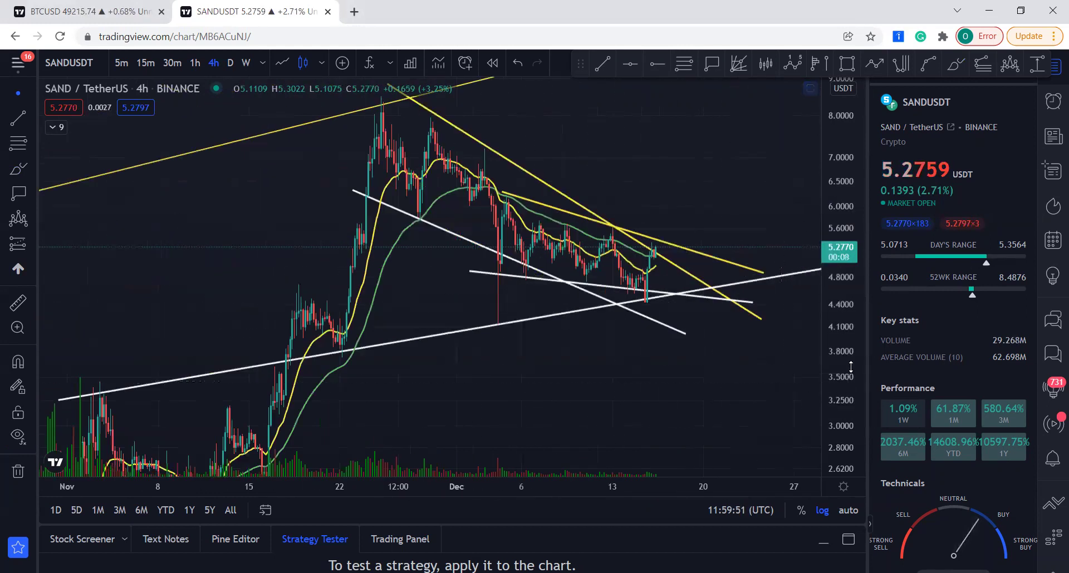
drag(857, 350, 856, 409)
drag(662, 395, 783, 212)
drag(607, 311, 288, 302)
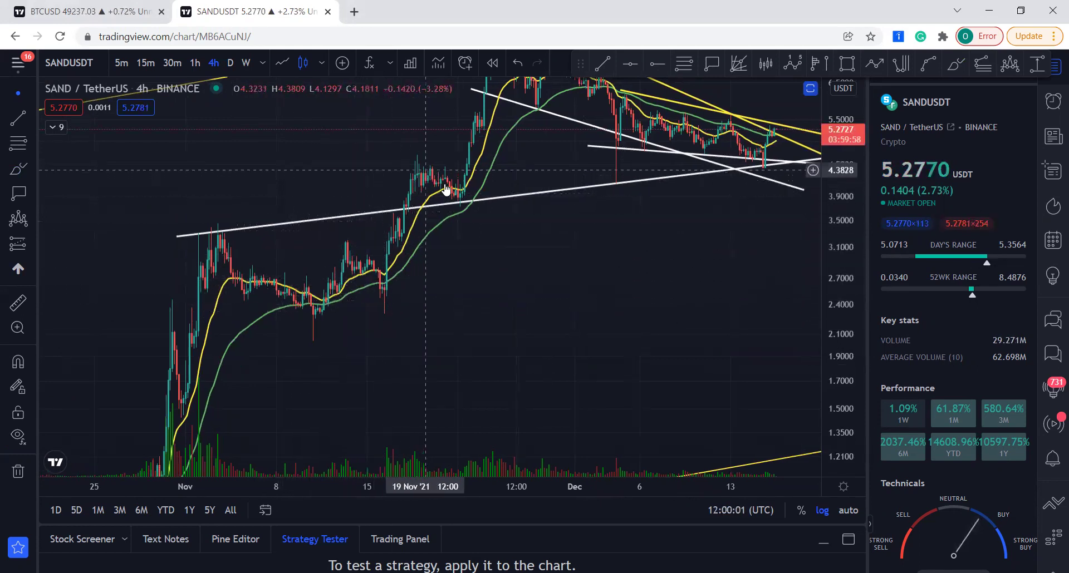
drag(623, 250, 576, 317)
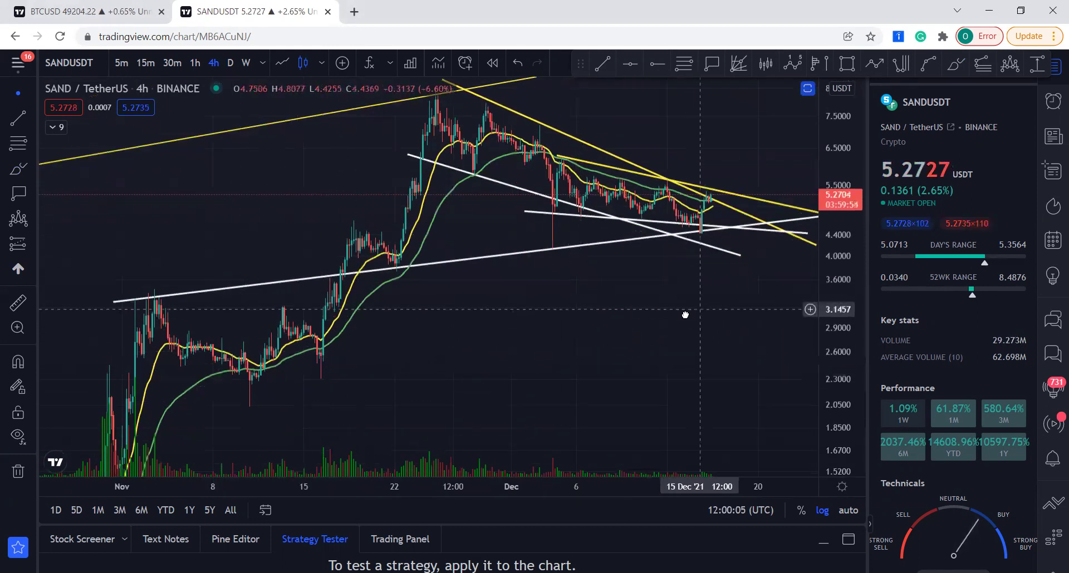
drag(685, 312, 628, 383)
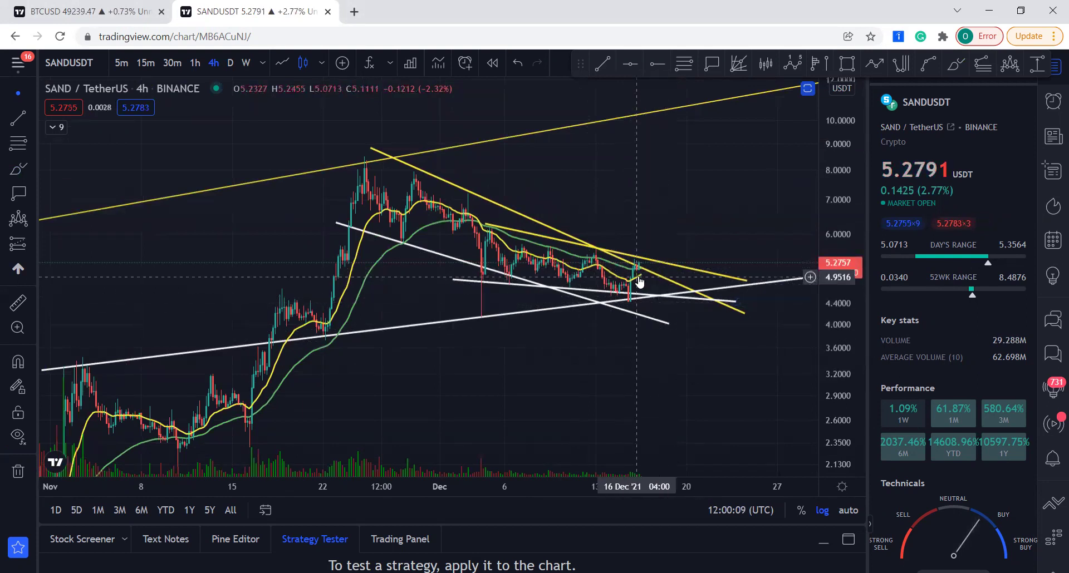
scroll(833, 328, up, 3)
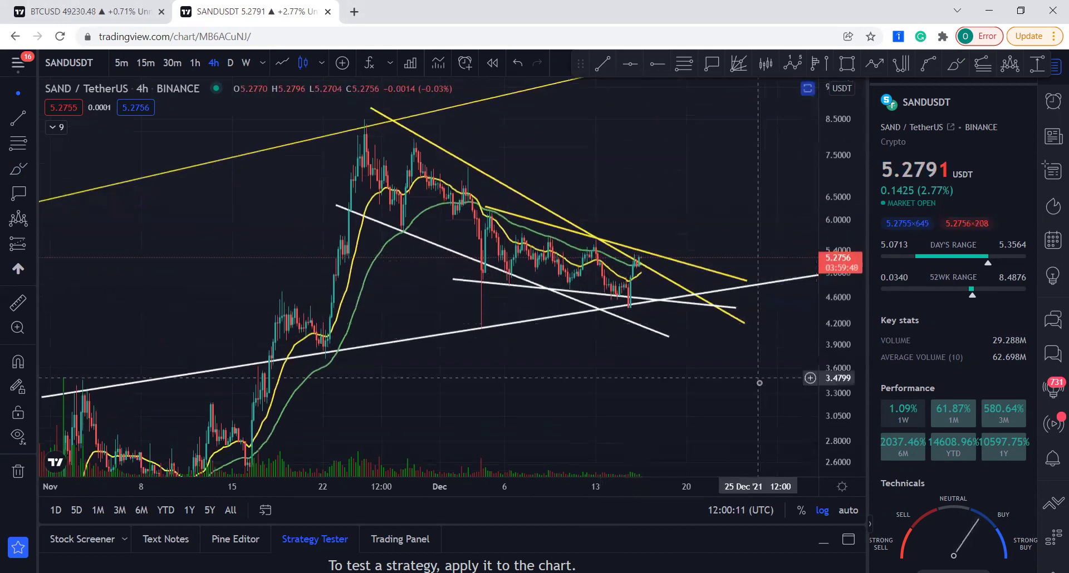
Step: Change the SAND/USDT chart to the daily timeframe, with the whole wedge in view
click(229, 67)
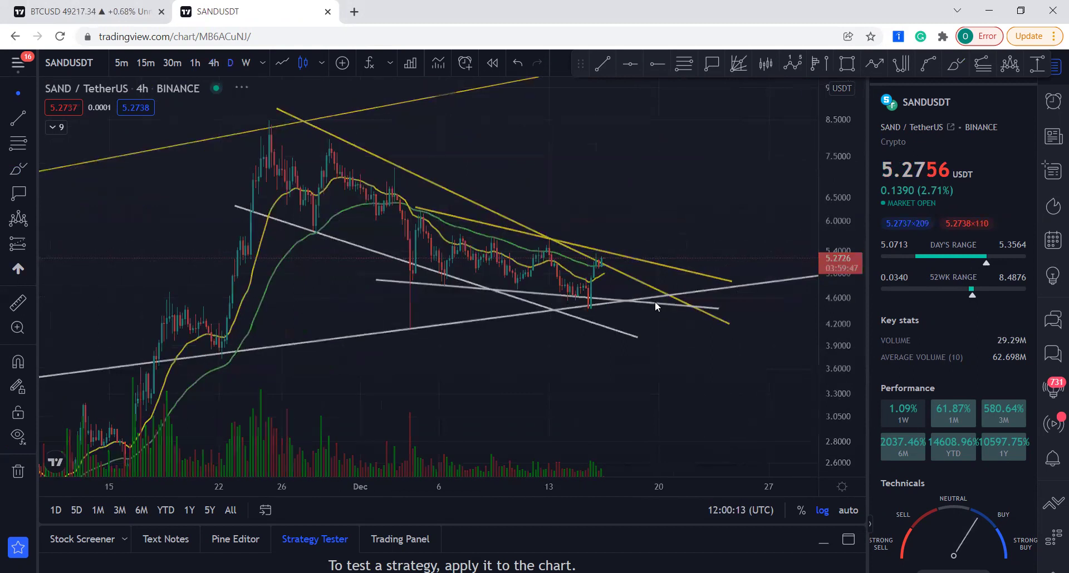
scroll(766, 397, up, 3)
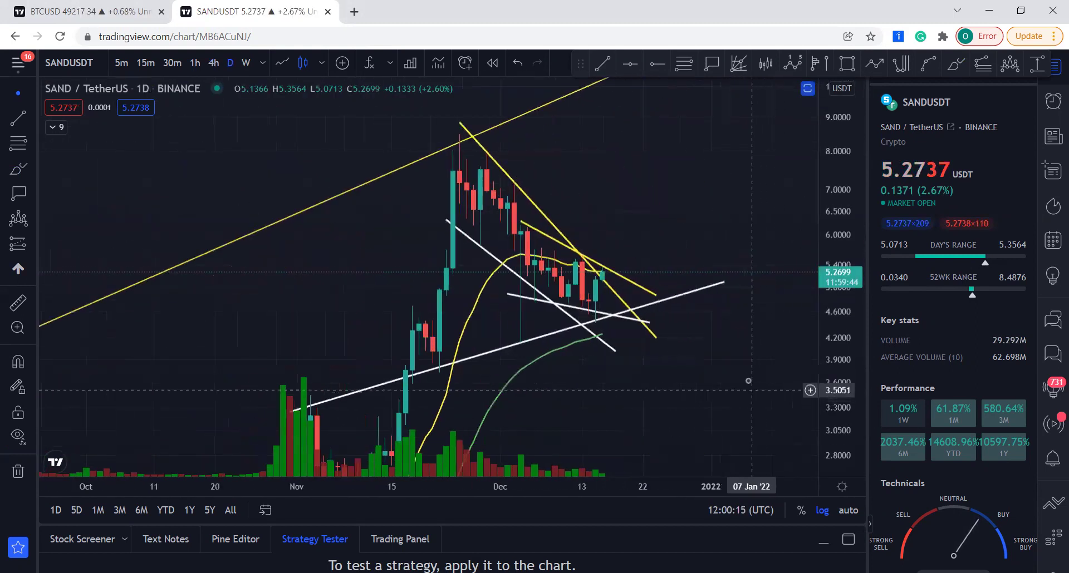
drag(826, 350, 823, 399)
Step: Sketch the daily price swings down the falling wedge with the Brush, and remove the stroke
click(17, 169)
mouse_move(428, 241)
mouse_down()
mouse_move(470, 195)
mouse_move(490, 251)
mouse_move(535, 235)
mouse_up()
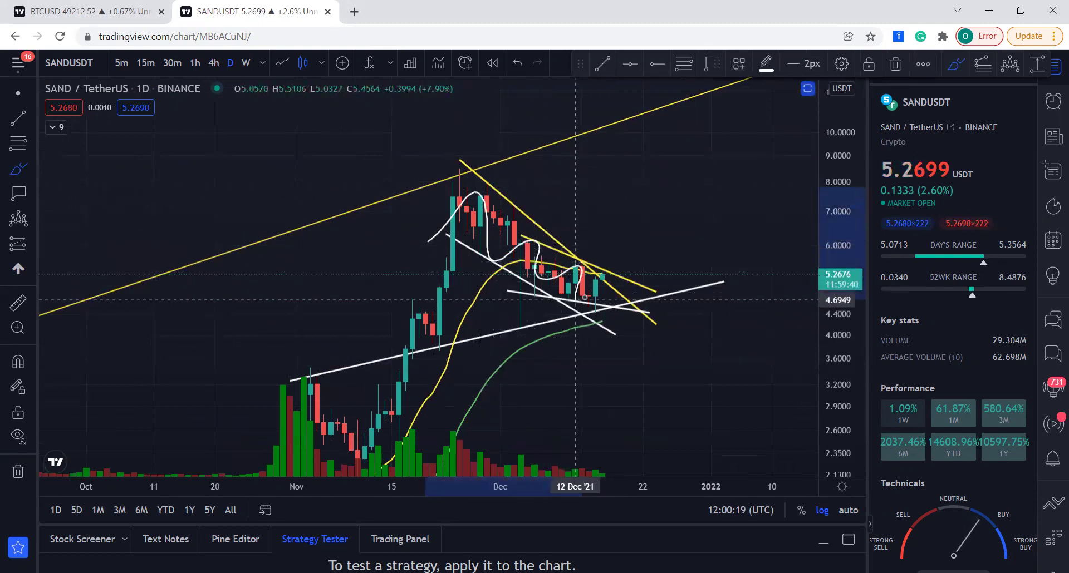
right_click(488, 217)
click(582, 396)
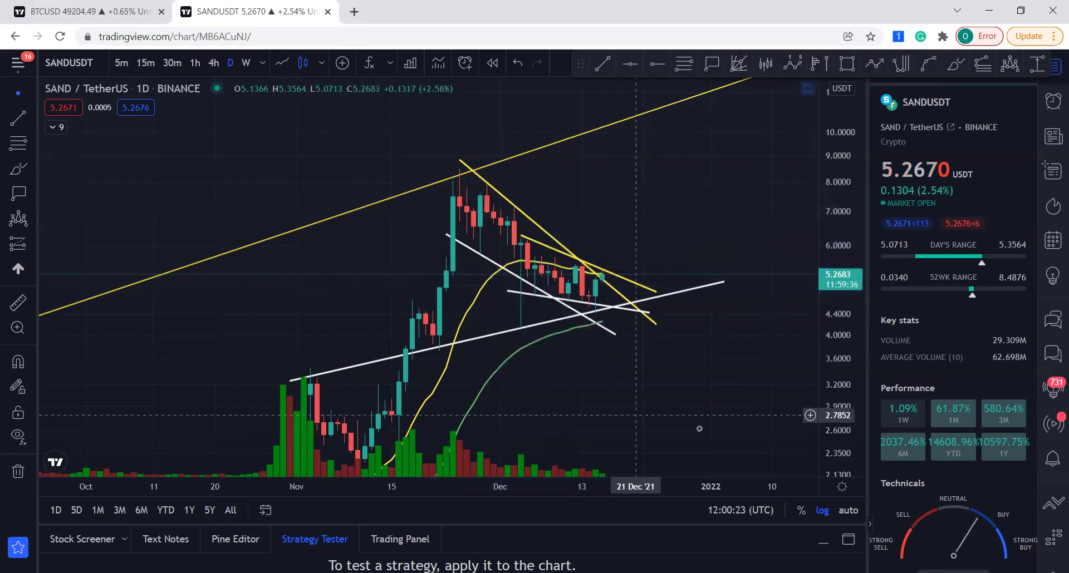
Step: Circle the latest daily candles near the wedge's upper trendlines with the Brush, and remove the stroke
scroll(663, 406, up, 2)
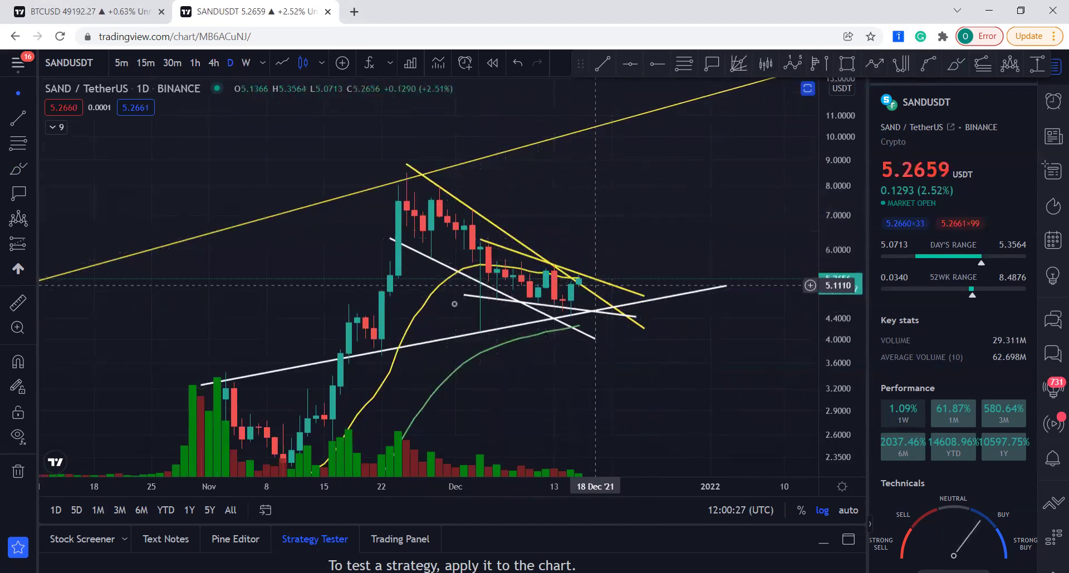
drag(831, 415, 833, 371)
scroll(754, 406, up, 2)
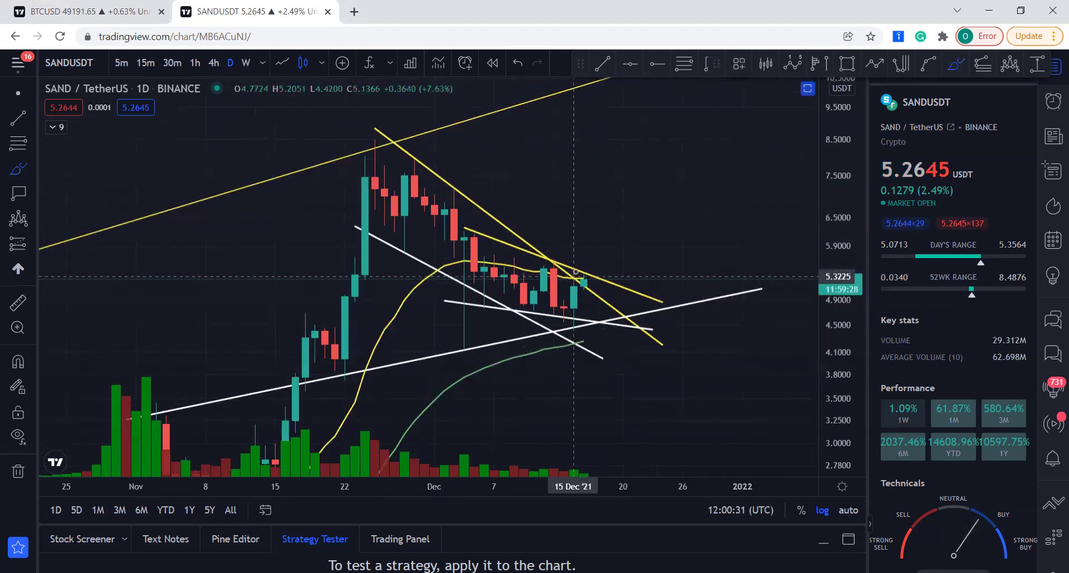
mouse_move(590, 265)
mouse_down()
mouse_move(597, 239)
mouse_move(525, 260)
mouse_move(583, 274)
mouse_up()
right_click(572, 239)
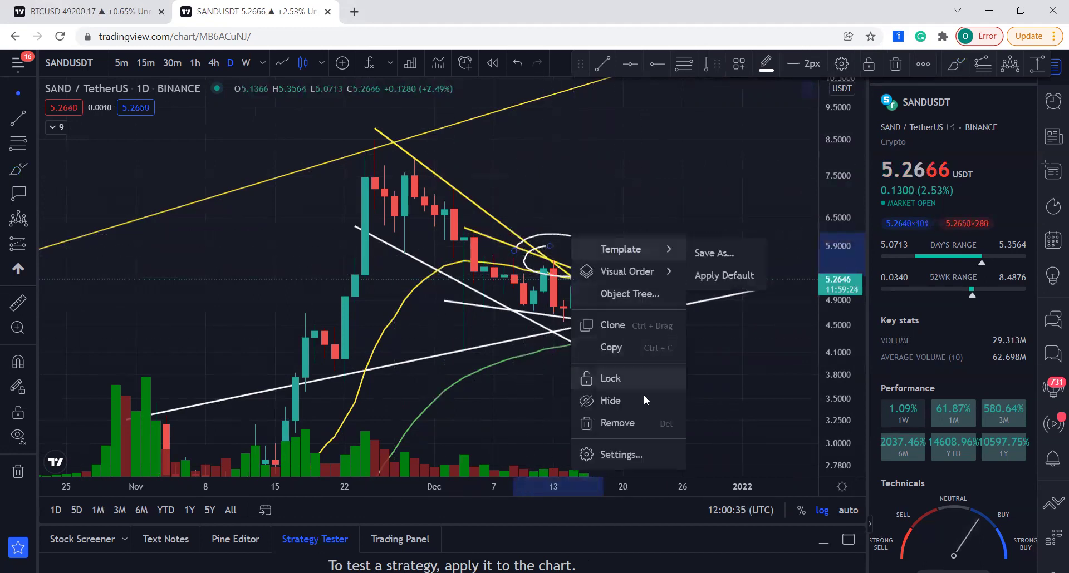
click(612, 422)
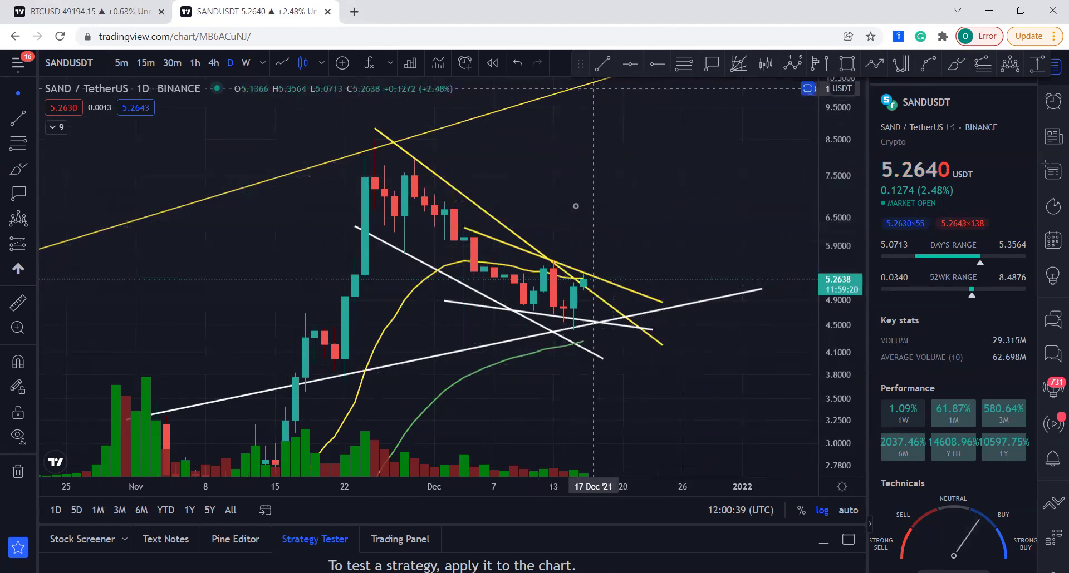
Step: Examine the latest daily candles against the yellow resistance lines, the white support lines and the moving averages
scroll(754, 387, up, 3)
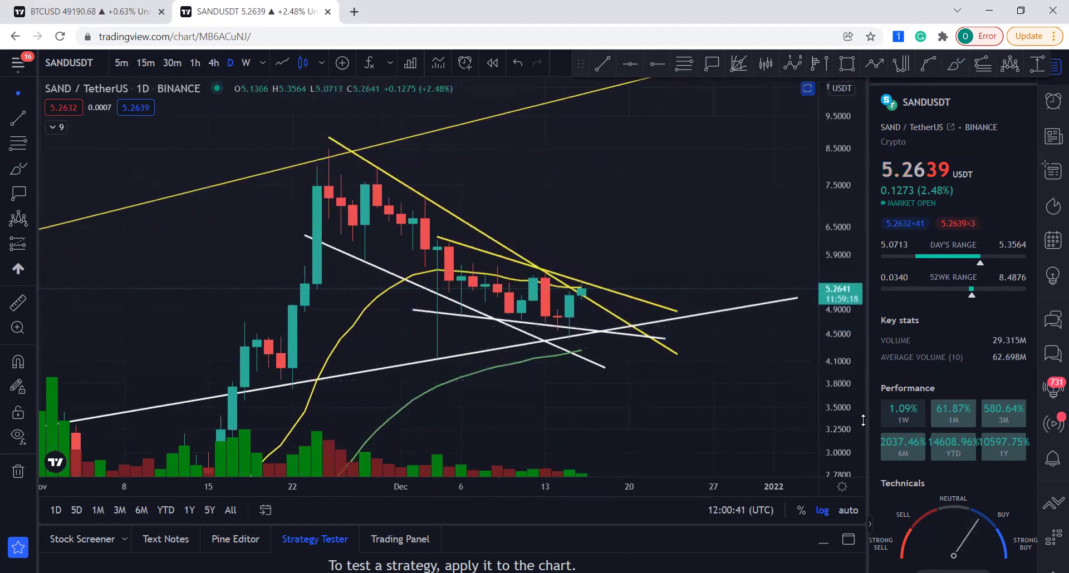
scroll(754, 406, up, 3)
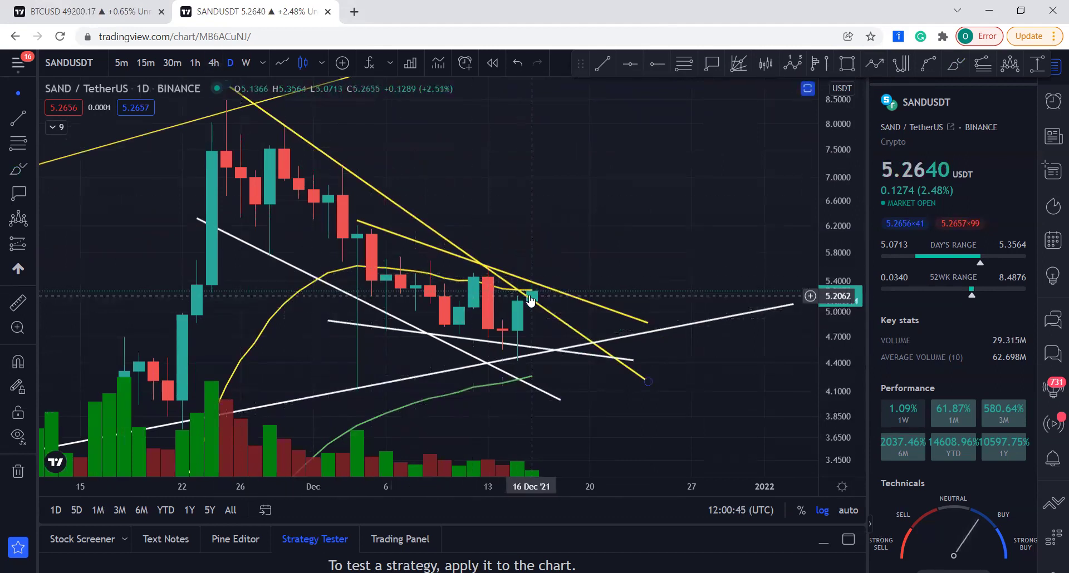
scroll(724, 384, up, 2)
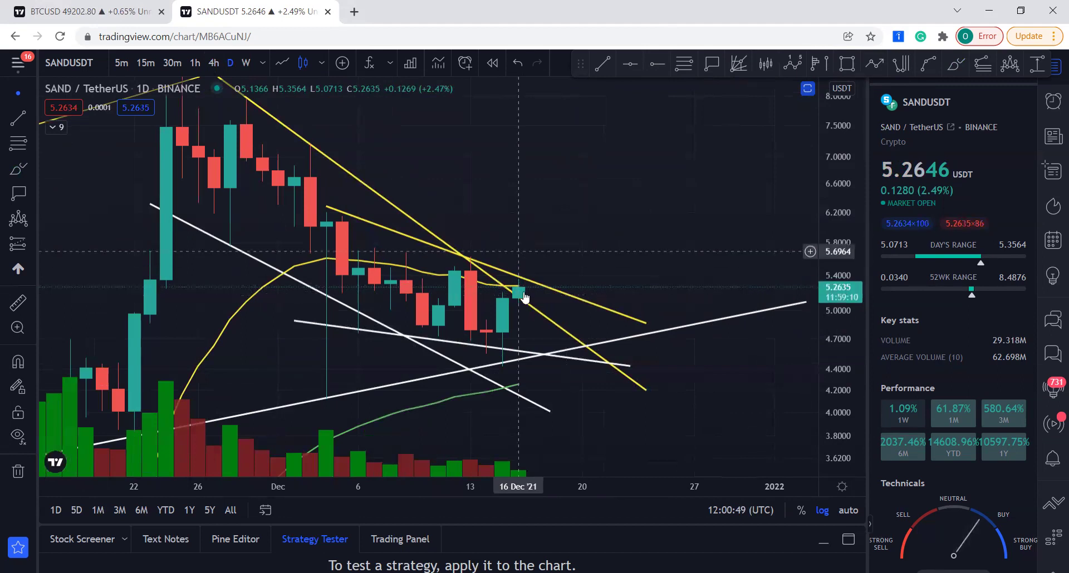
drag(719, 419, 738, 312)
scroll(740, 312, down, 5)
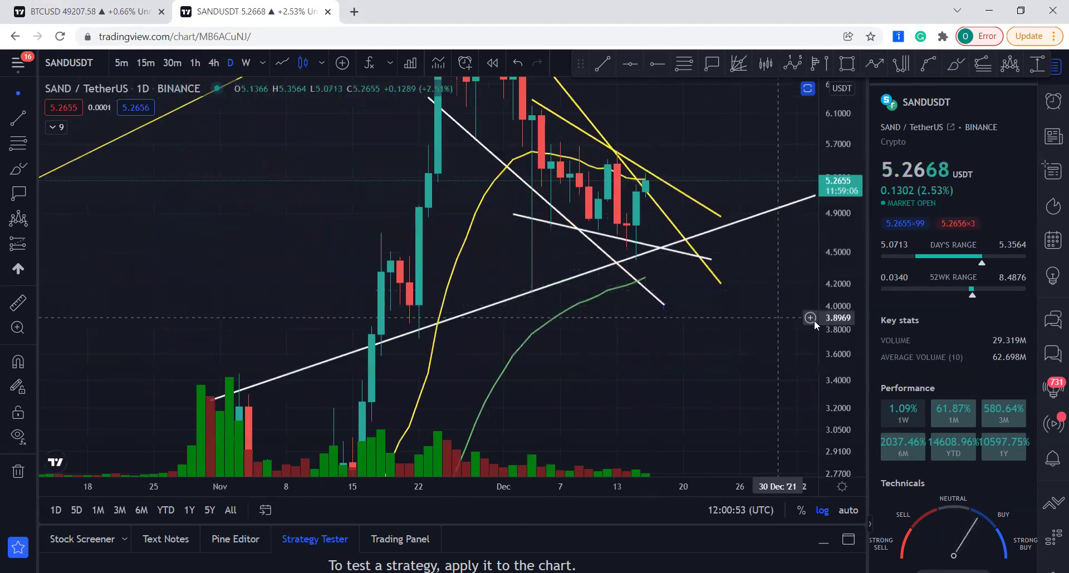
drag(814, 325, 785, 336)
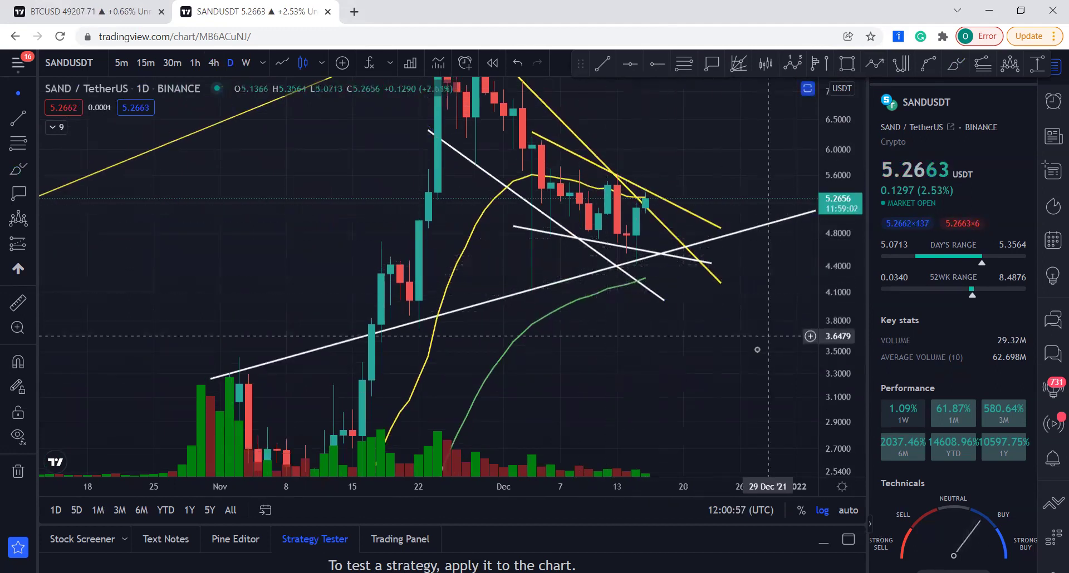
scroll(751, 356, up, 2)
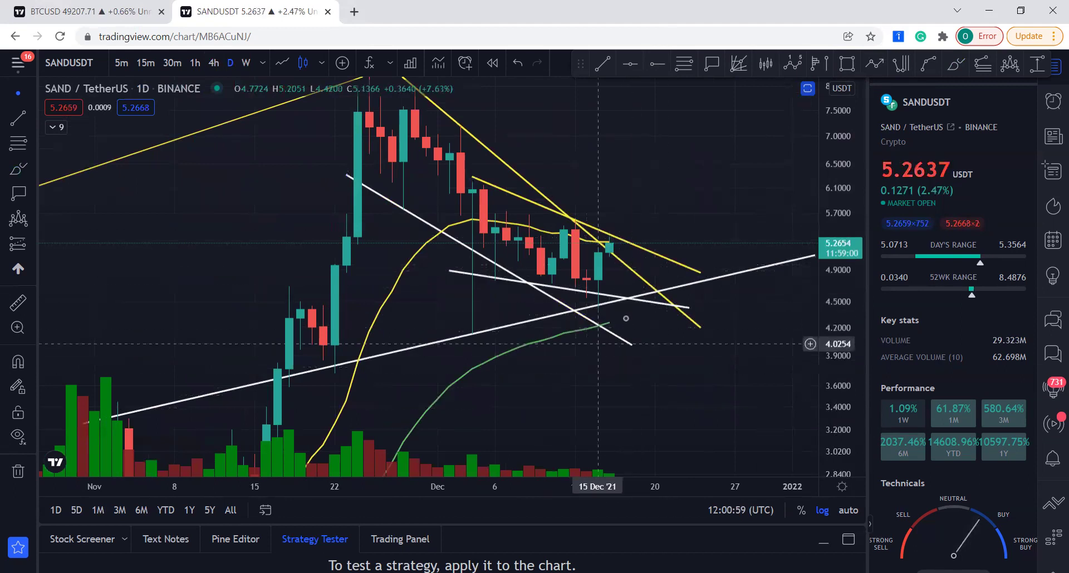
scroll(605, 362, up, 1)
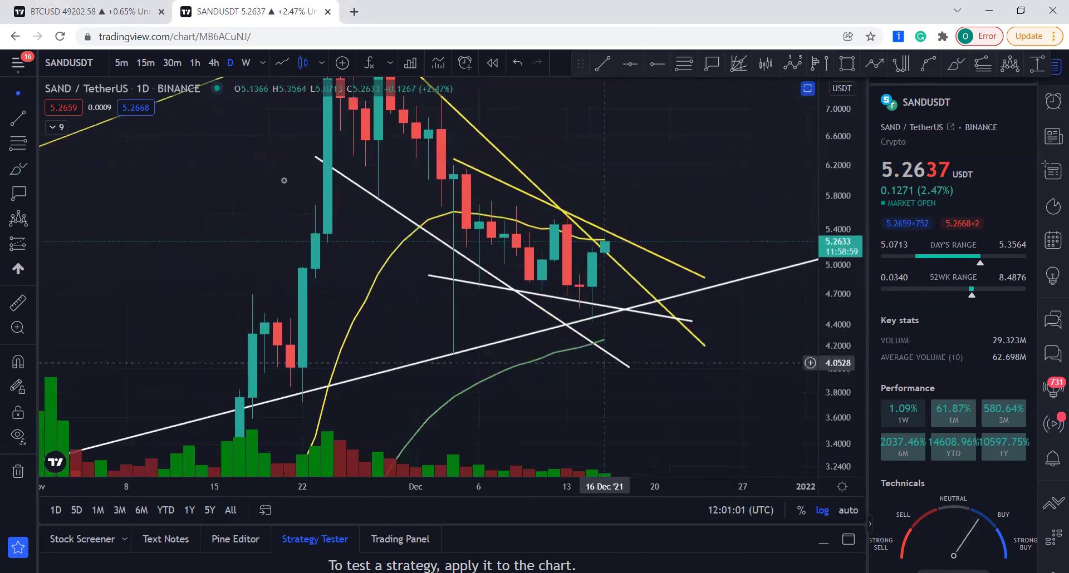
Step: Switch to the BTCUSD 4-hour chart and view its recent price action inside the descending channel
click(96, 12)
scroll(768, 400, down, 2)
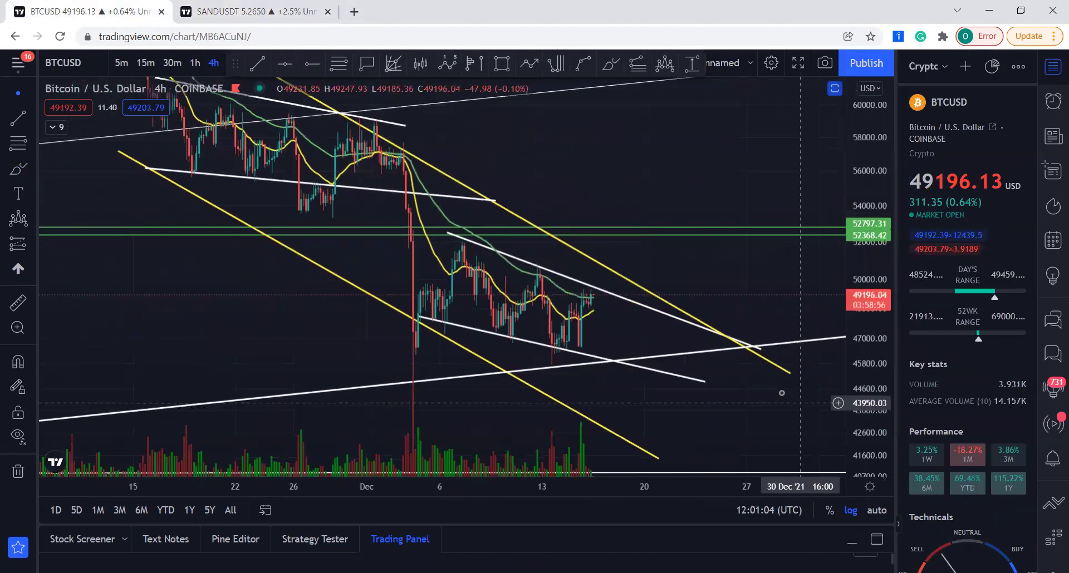
scroll(782, 393, up, 1)
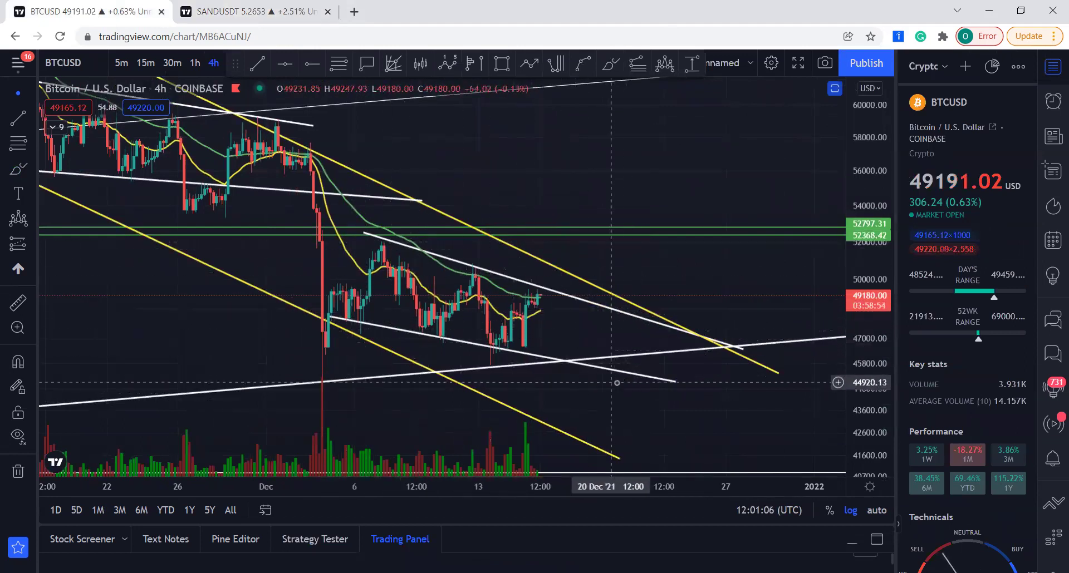
Step: Return to the SANDUSDT chart, check the wedge on the 4-hour interval, and go back to the daily interval
click(244, 8)
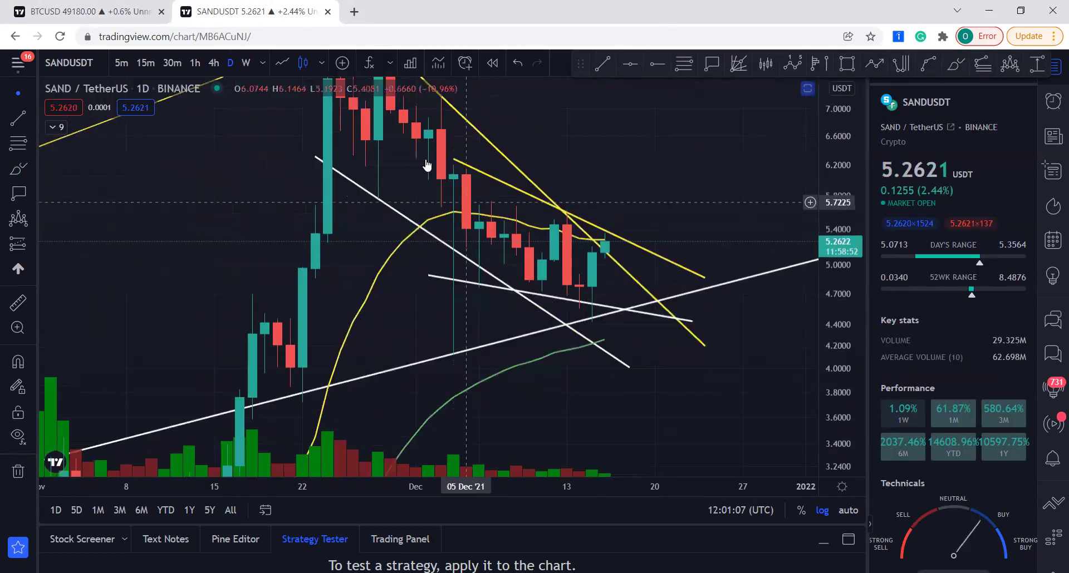
click(214, 63)
scroll(555, 275, down, 9)
click(229, 63)
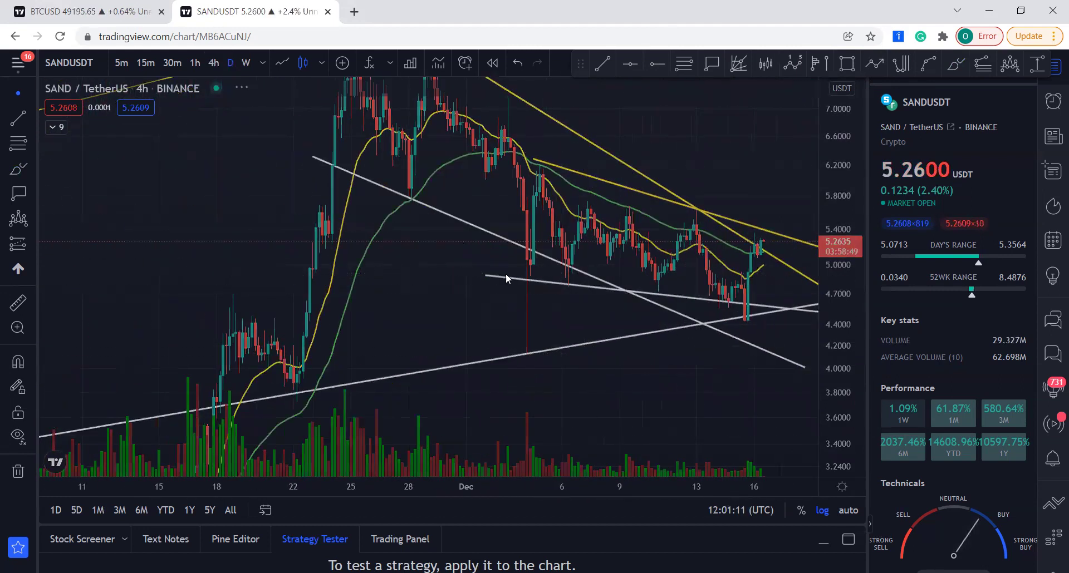
Step: Sketch the daily price swings between the wedge's trendlines, projected to about 21 December, with the Brush, and remove the stroke
scroll(714, 276, up, 5)
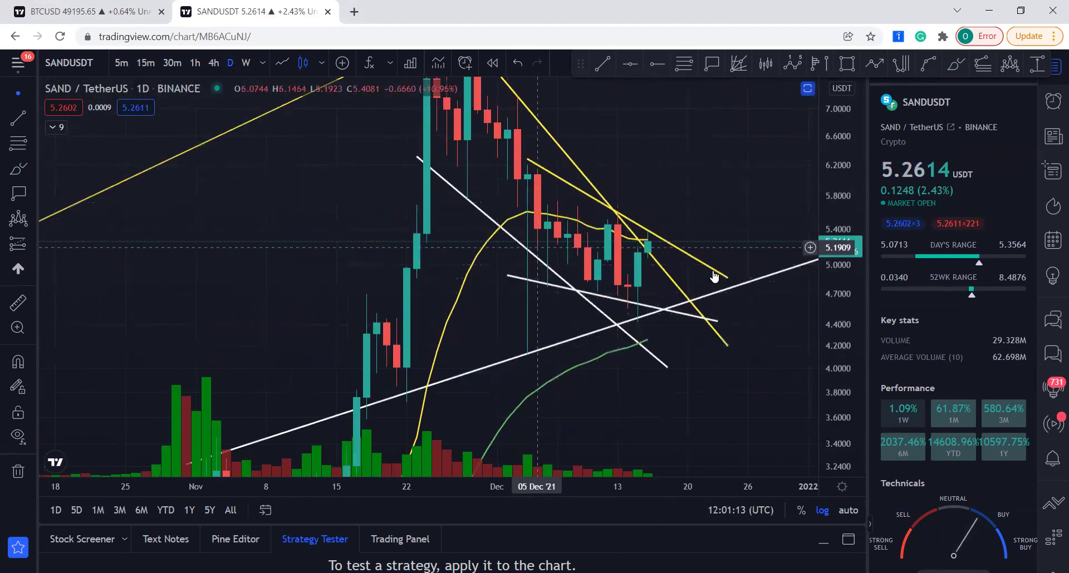
scroll(810, 263, up, 2)
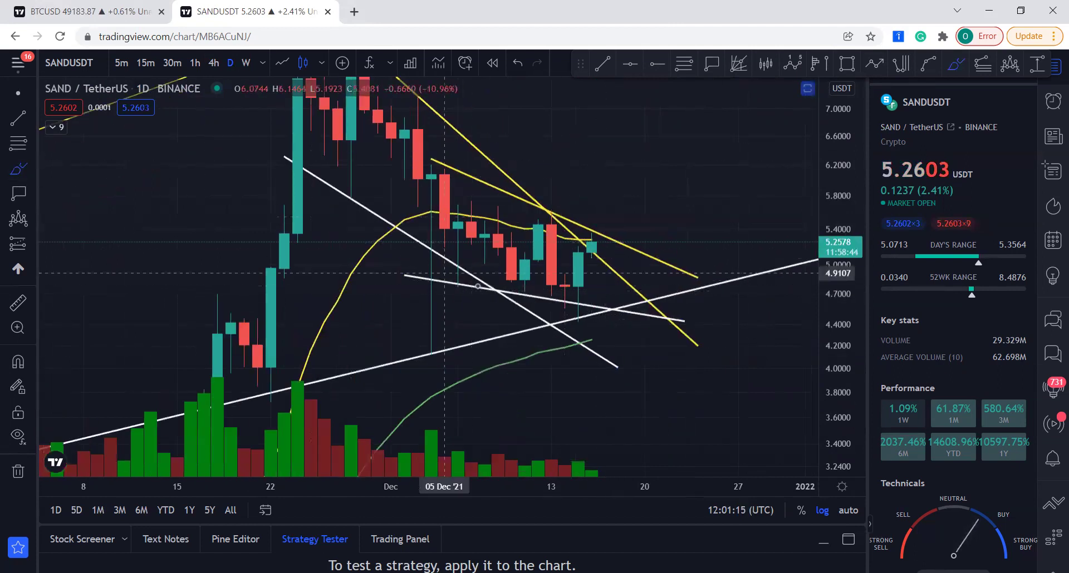
mouse_move(448, 206)
mouse_down()
mouse_move(522, 234)
mouse_move(564, 319)
mouse_up()
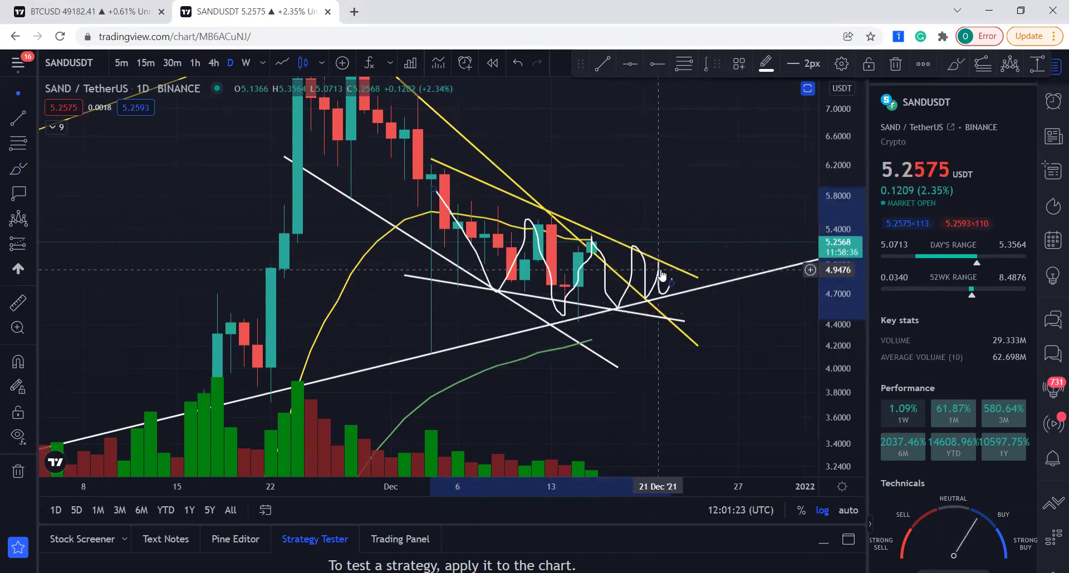
right_click(661, 275)
click(633, 266)
right_click(633, 266)
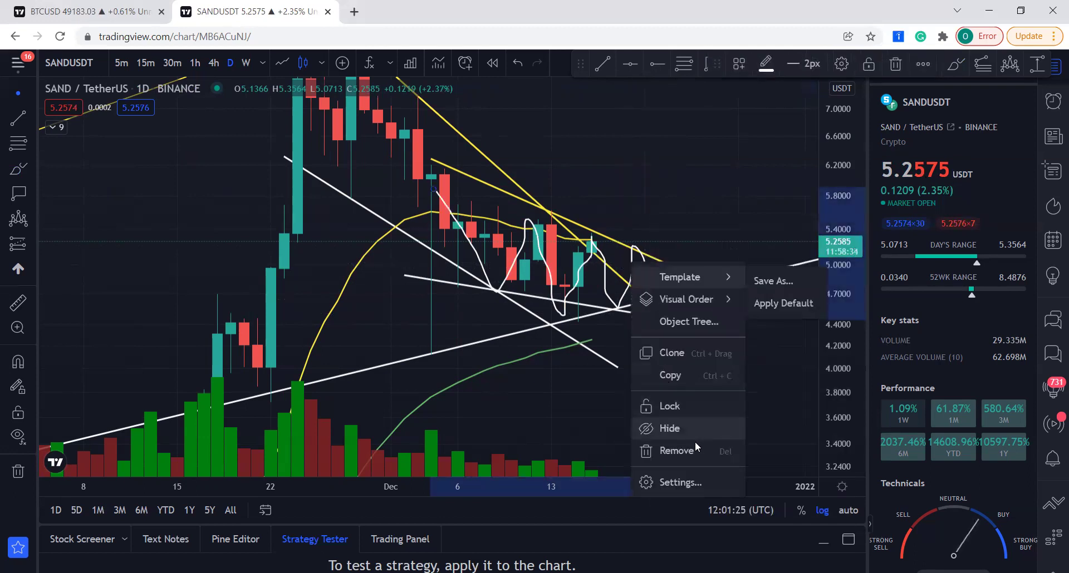
click(676, 451)
Step: Examine the daily SANDUSDT candles near the wedge's apex and compare them with the BTCUSD 4-hour chart
scroll(599, 262, up, 2)
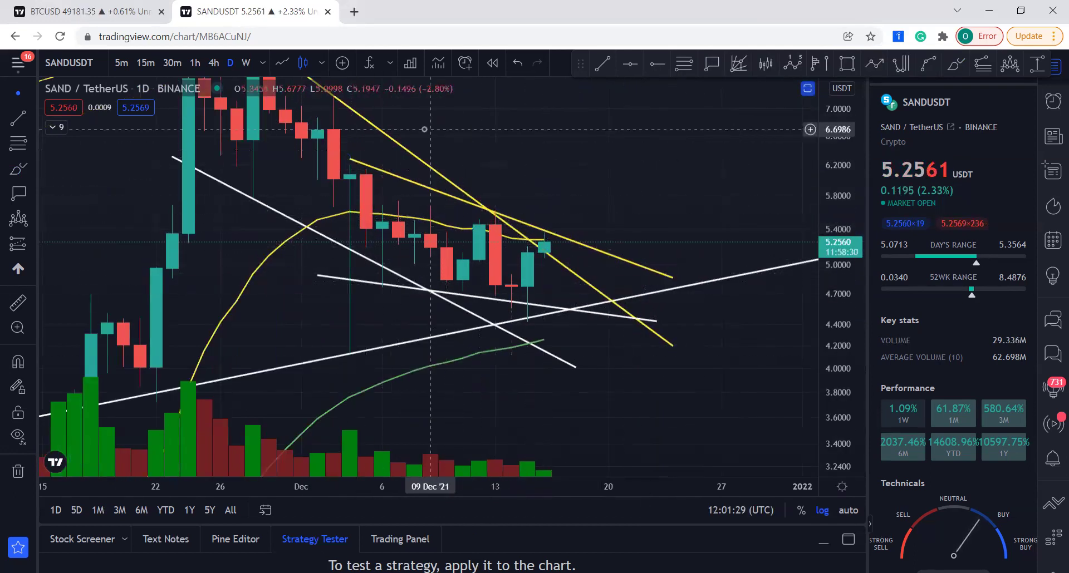
drag(857, 274, 837, 192)
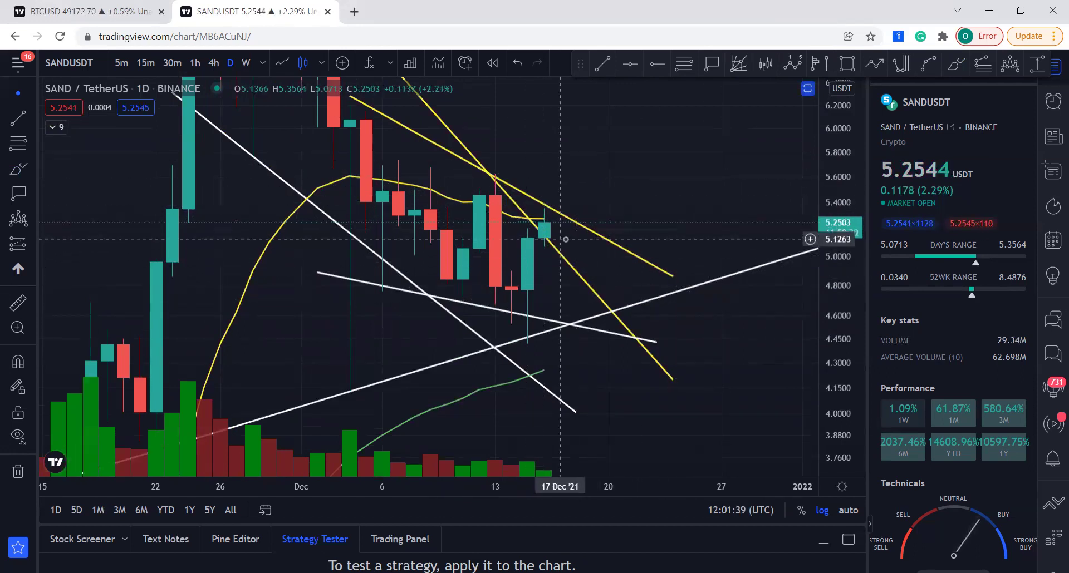
scroll(640, 222, down, 3)
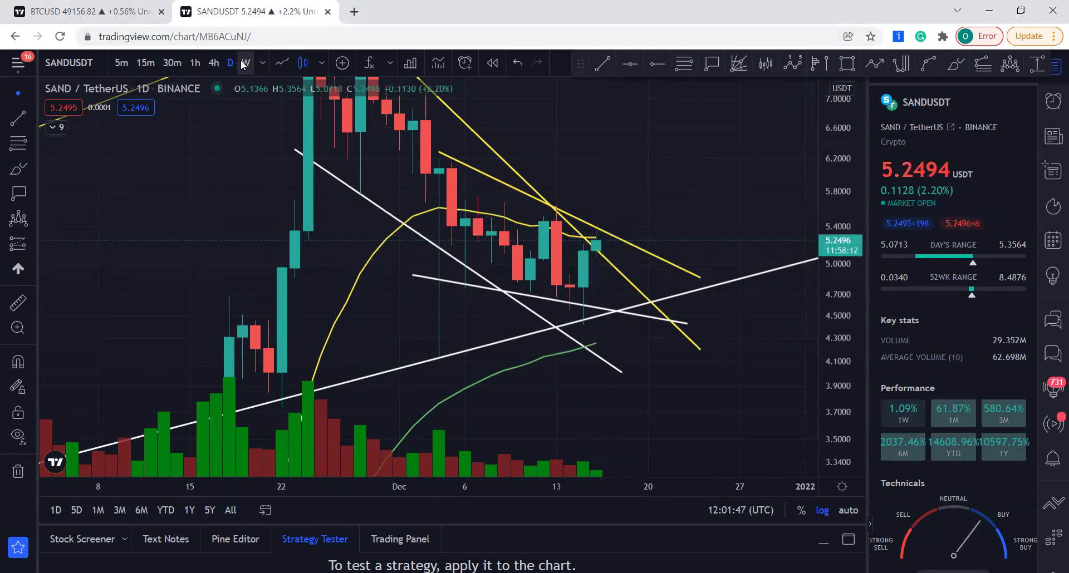
scroll(742, 245, down, 3)
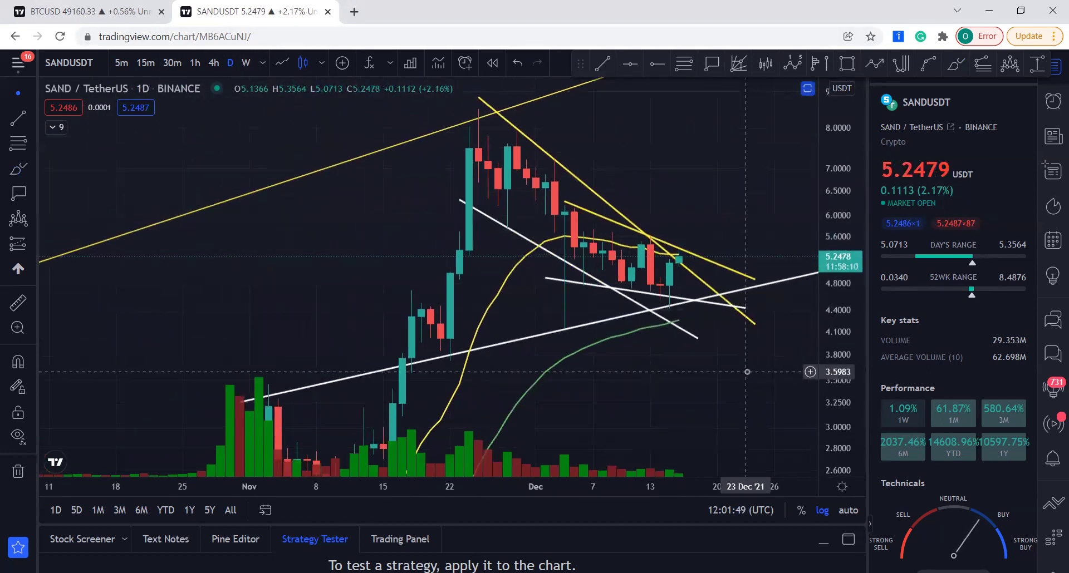
click(72, 11)
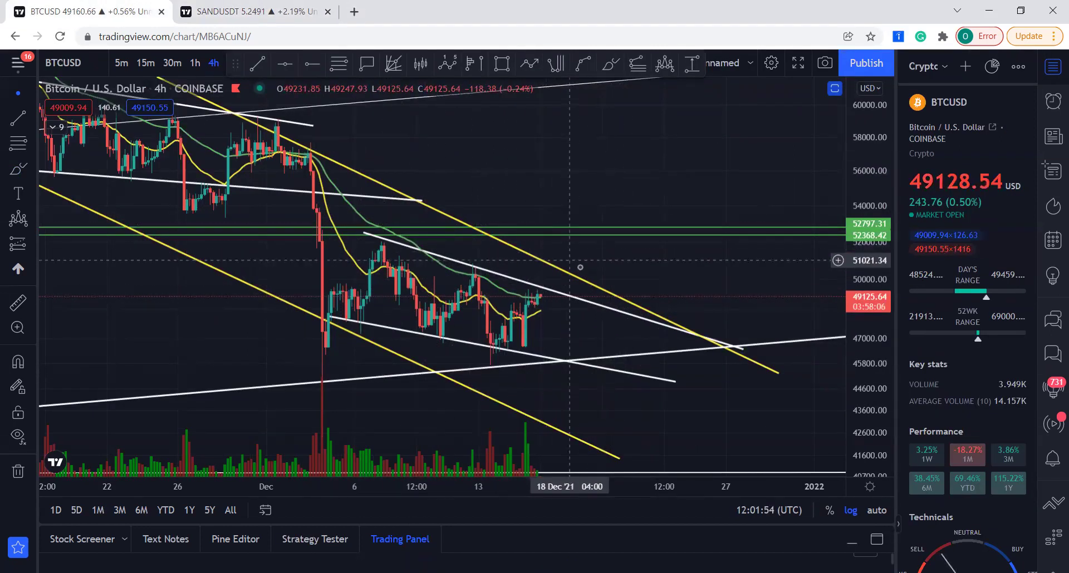
key(ctrl+Tab)
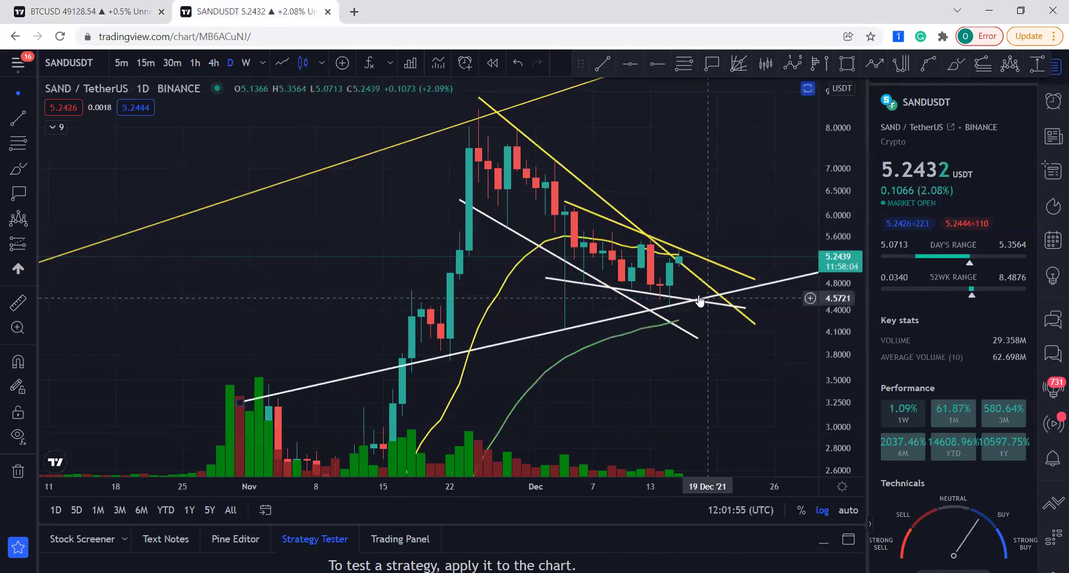
Step: Restore the RSI pane below the daily SANDUSDT chart and show its history back to early 2021
scroll(714, 203, down, 6)
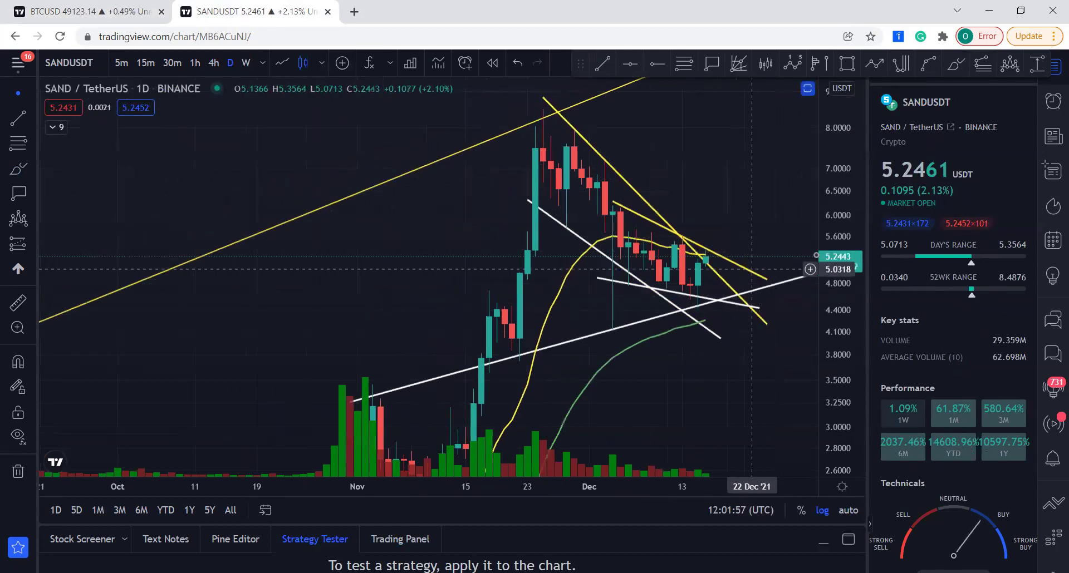
drag(828, 243, 821, 370)
drag(659, 352, 728, 193)
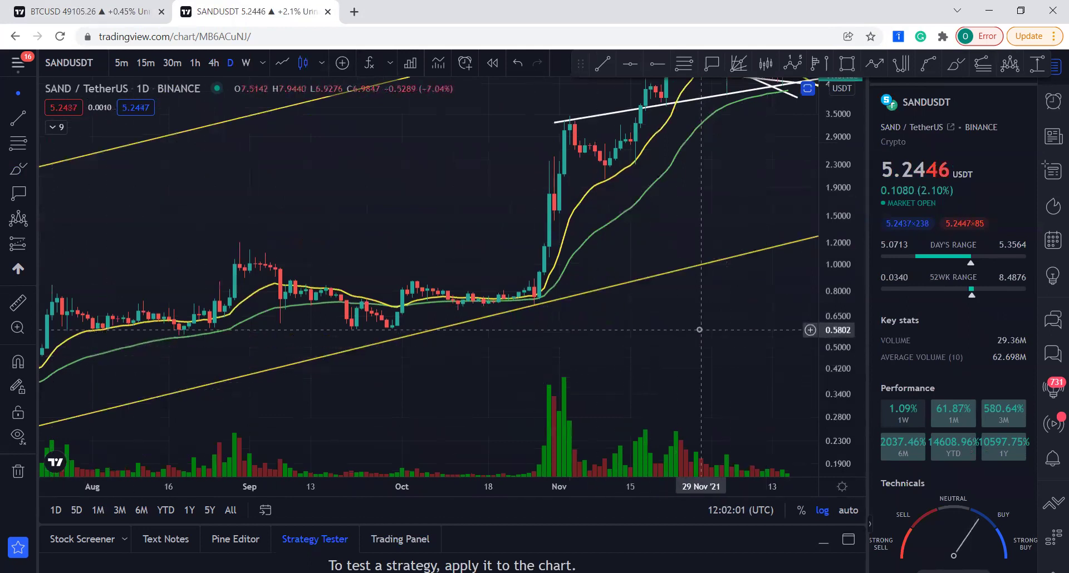
double_click(703, 327)
scroll(773, 386, up, 3)
scroll(748, 390, down, 5)
scroll(739, 390, down, 5)
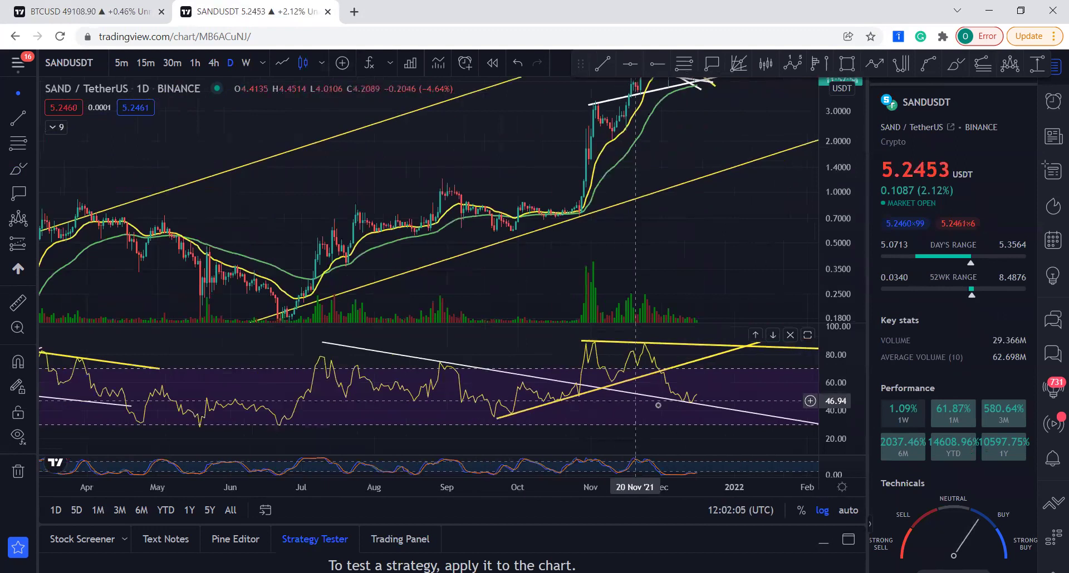
drag(689, 409, 383, 375)
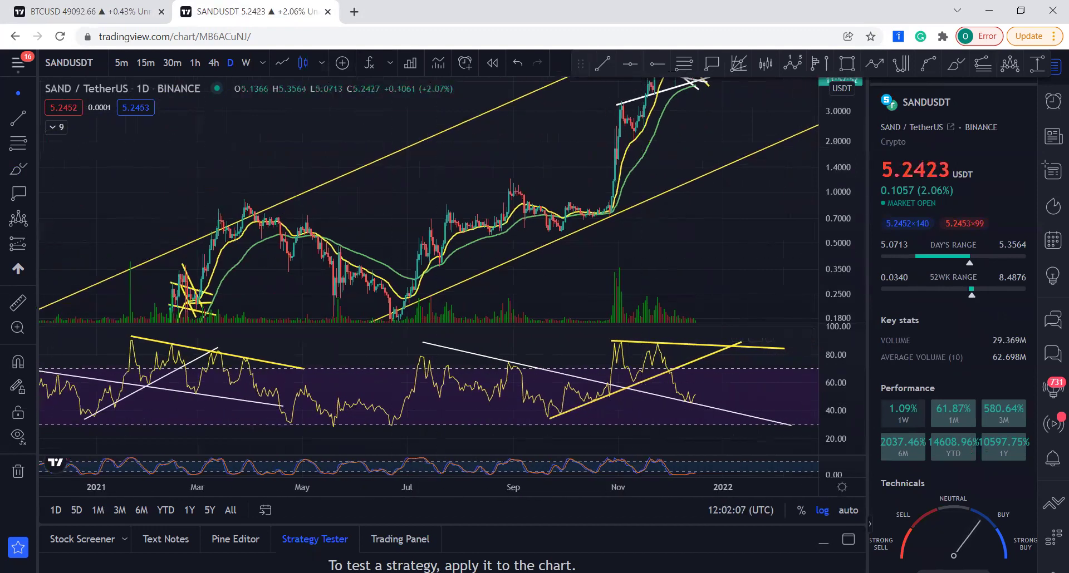
Step: Mark the RSI with the Brush: an arc over the early 2021 peak, a circle around the December 2021 reading and a rising stroke from it
drag(125, 357, 138, 348)
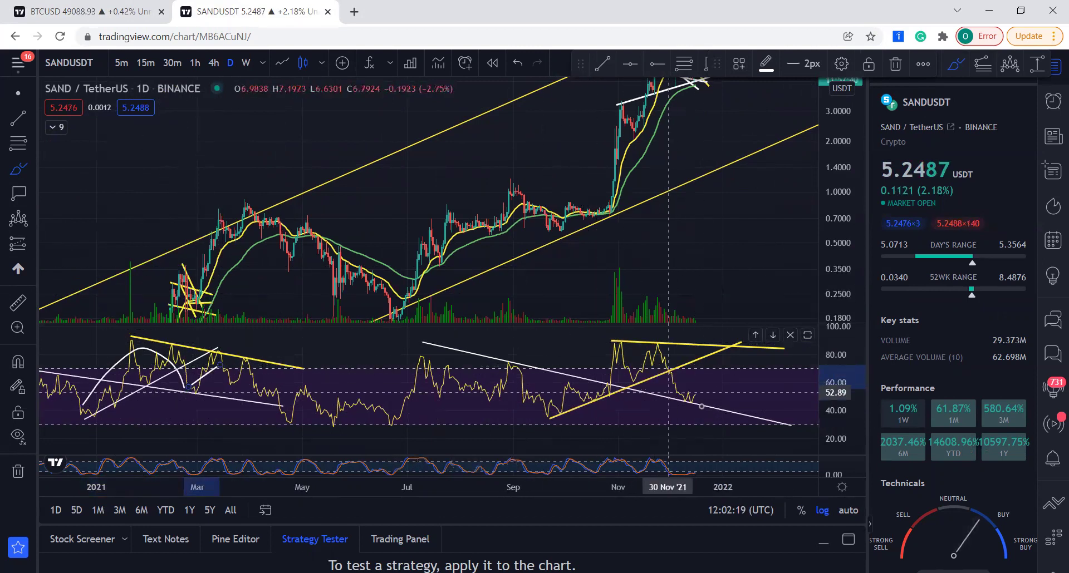
drag(711, 403, 699, 390)
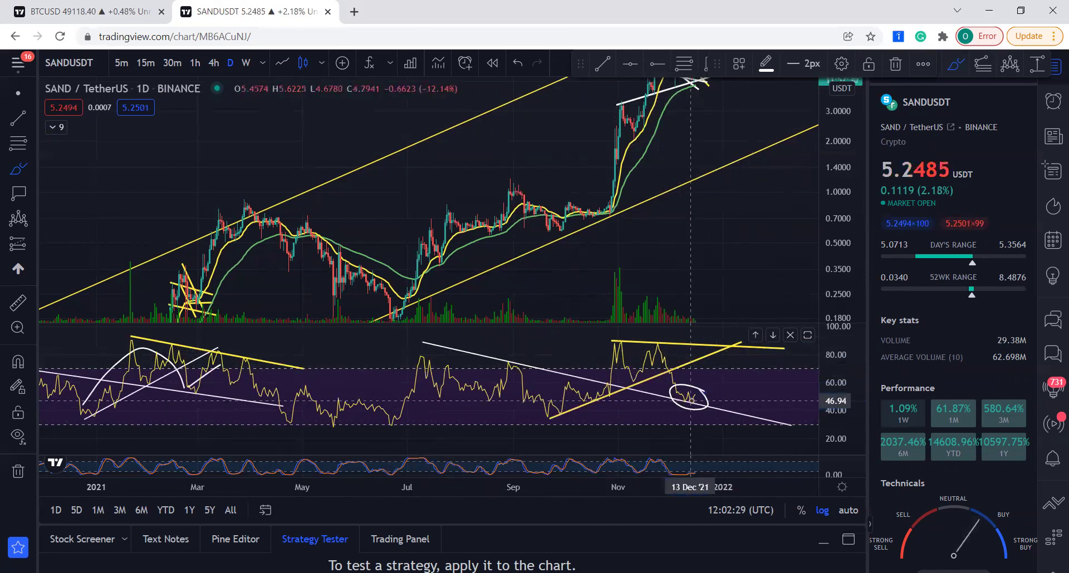
drag(691, 400, 706, 388)
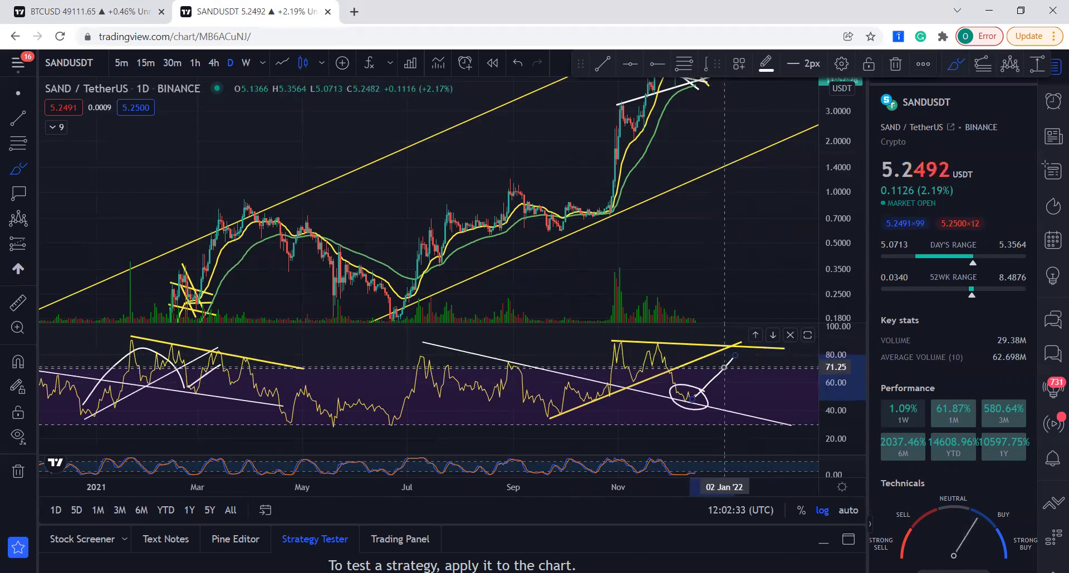
right_click(727, 243)
click(725, 256)
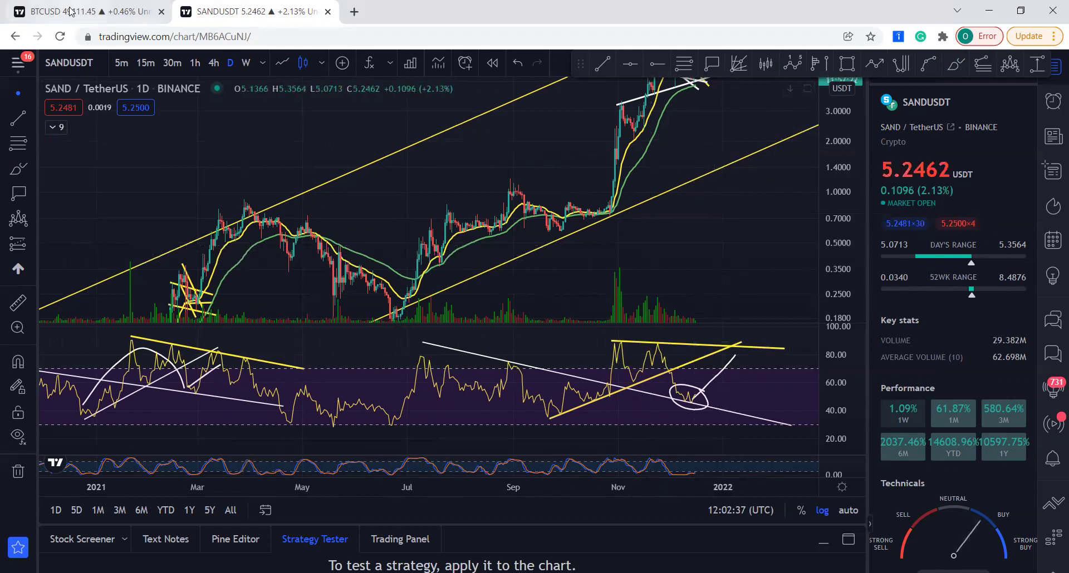
Step: Maximize the SANDUSDT price pane and examine the daily wedge against the rising support line and the moving averages
scroll(747, 375, up, 5)
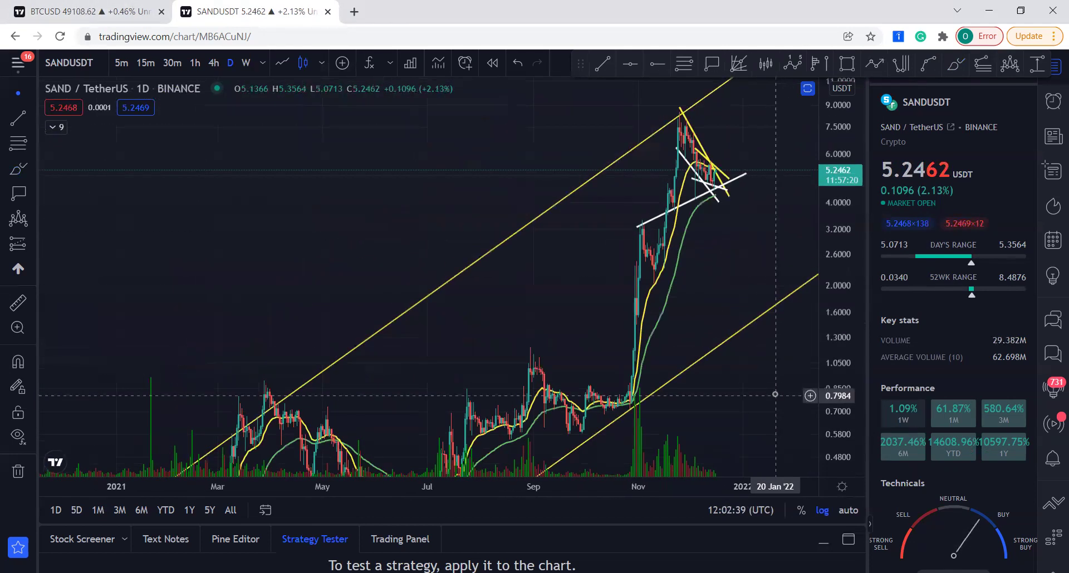
scroll(747, 375, up, 5)
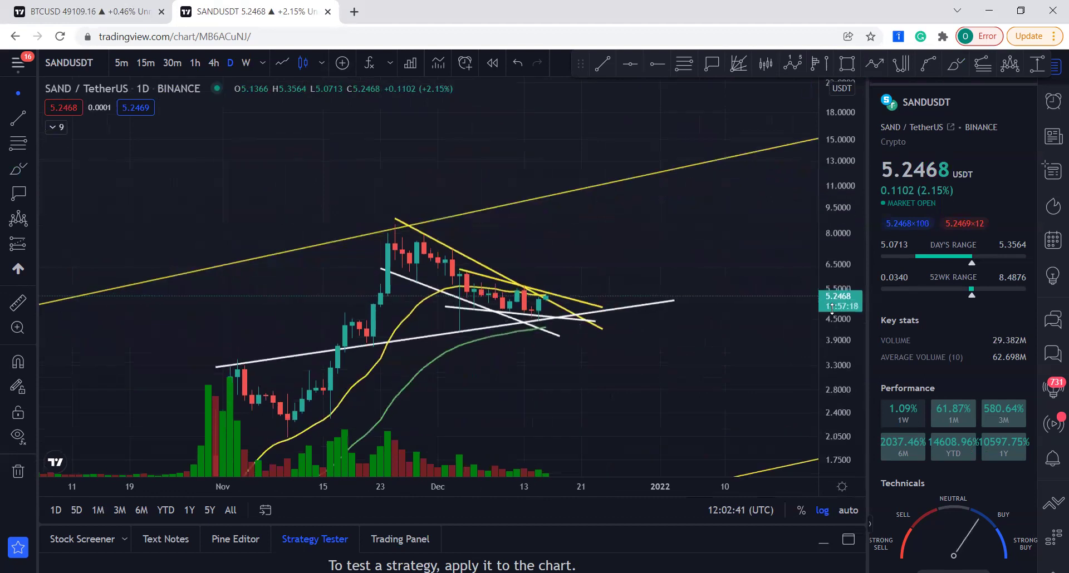
scroll(796, 389, up, 4)
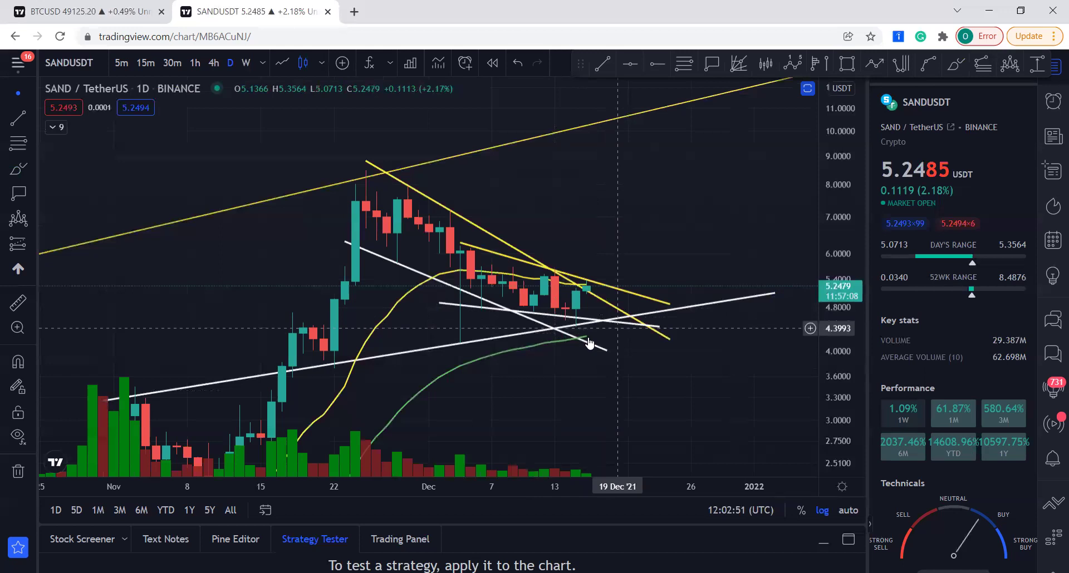
scroll(527, 307, down, 3)
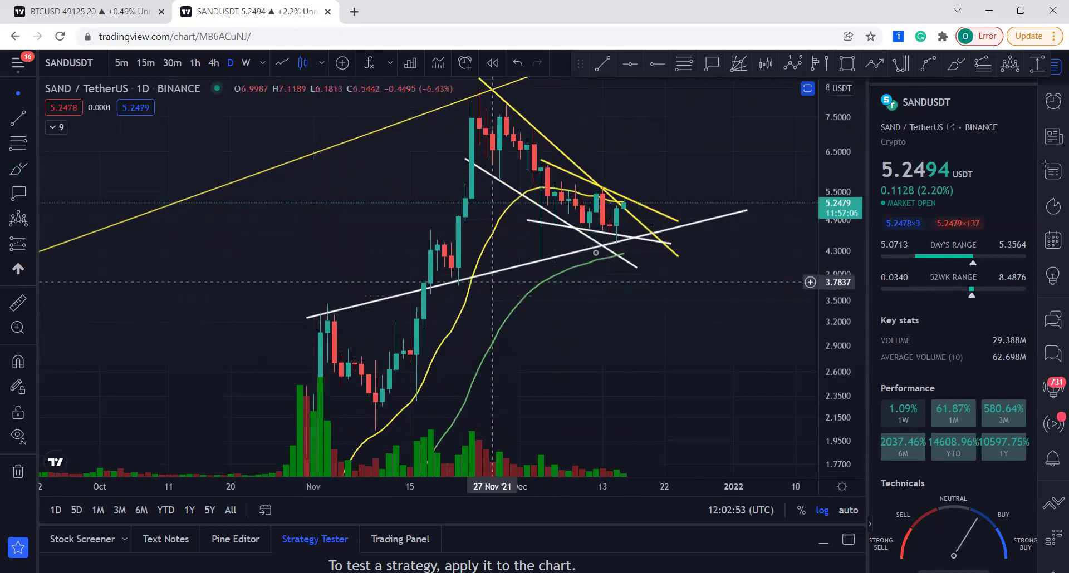
scroll(734, 406, up, 3)
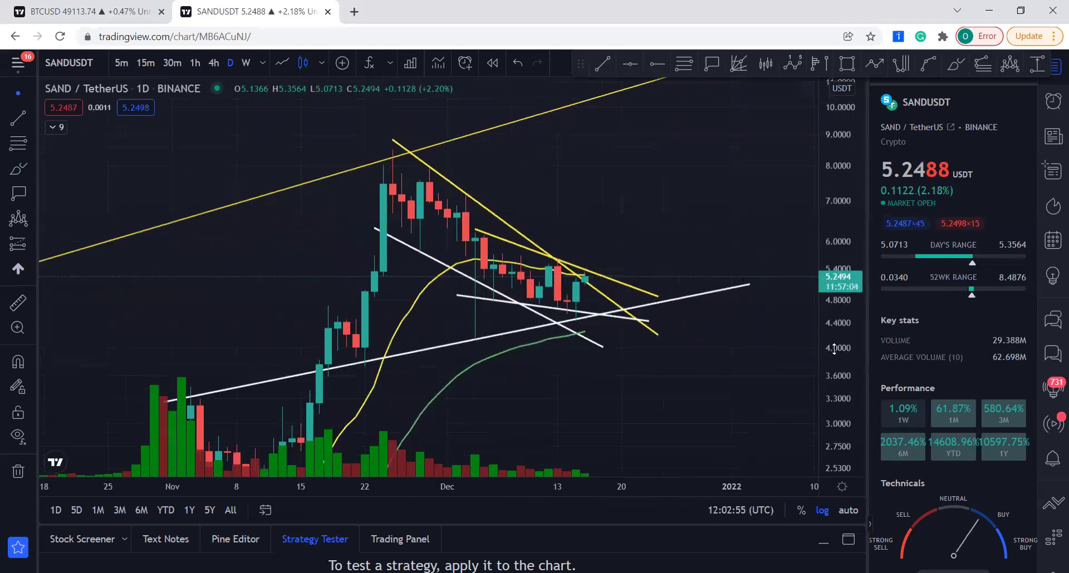
scroll(669, 411, down, 3)
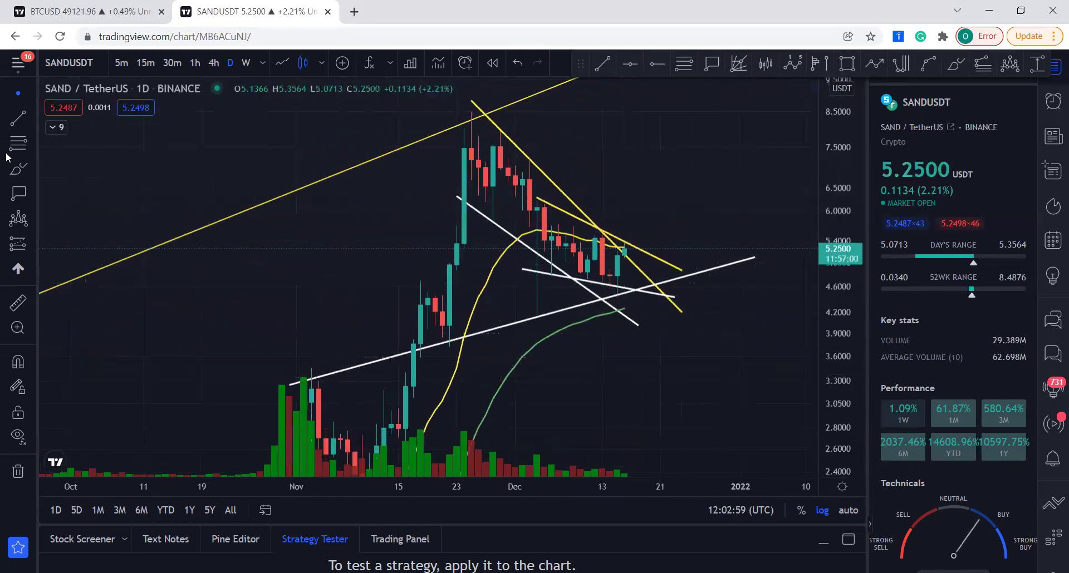
Step: Measure the price move from the latest low near the white support line up to the wedge's upper yellow trendline
click(18, 169)
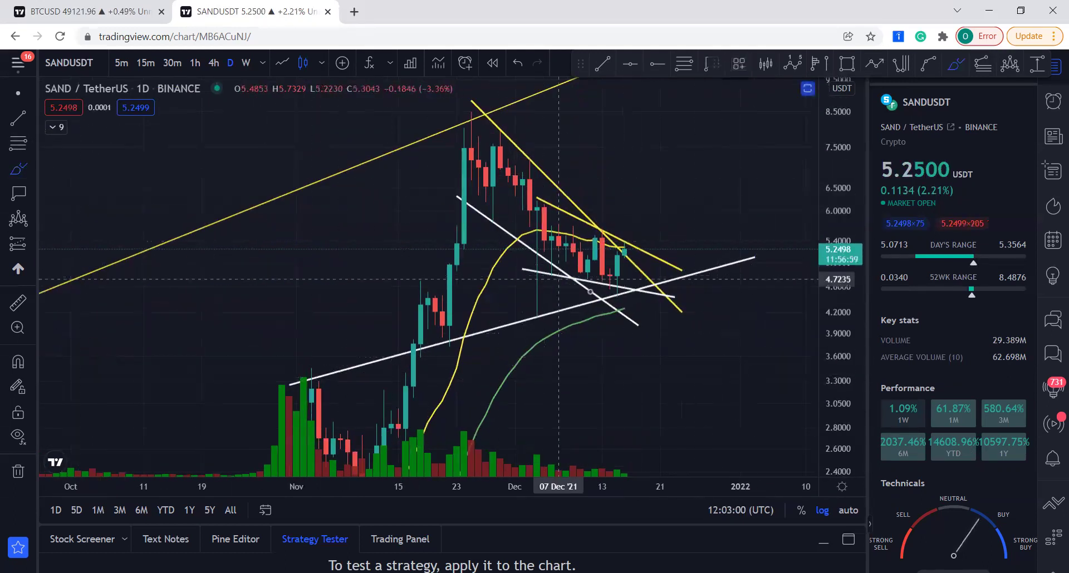
click(18, 303)
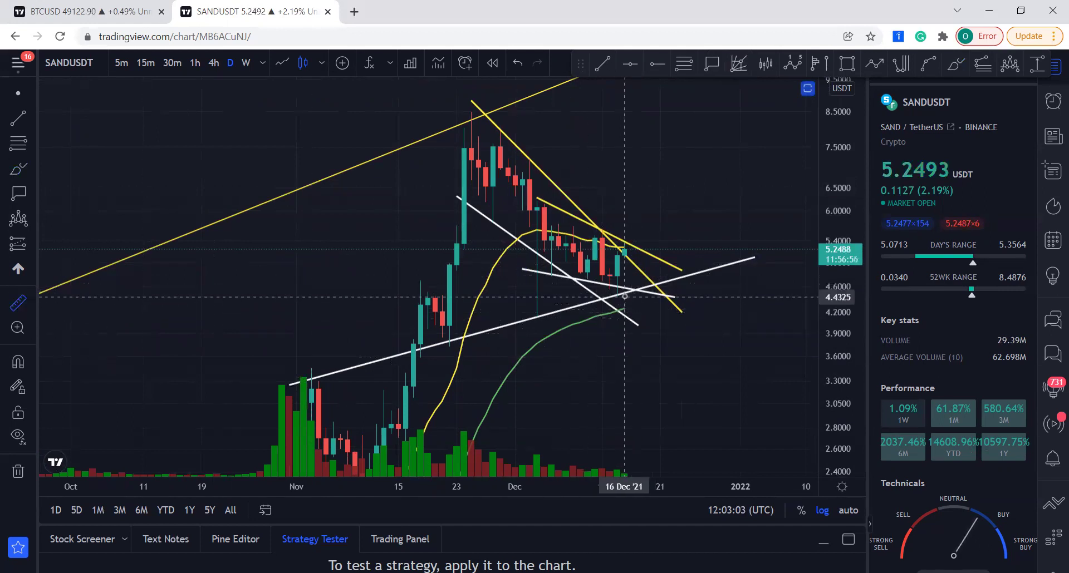
click(625, 296)
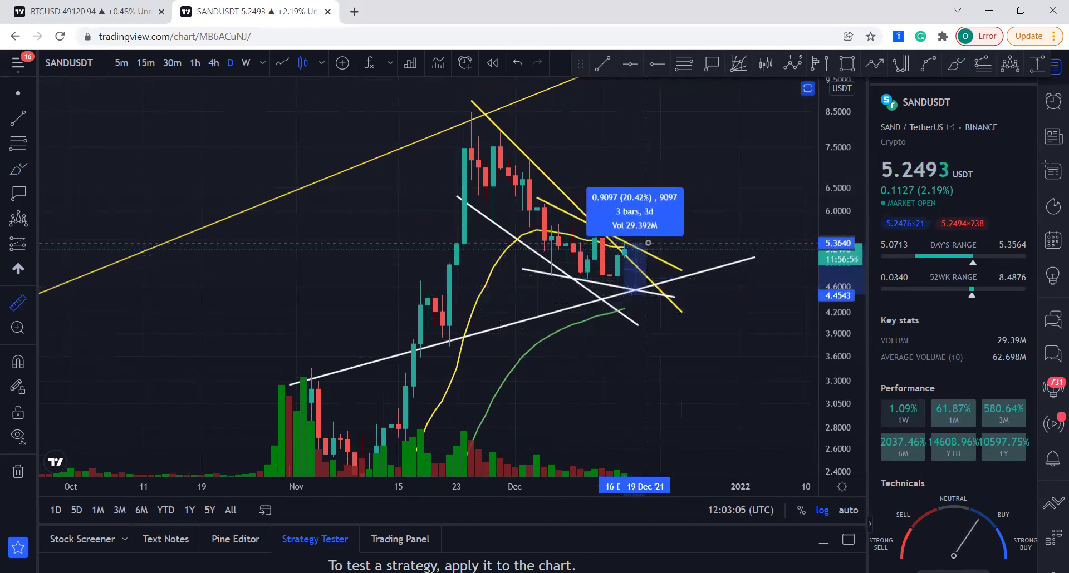
click(648, 244)
Step: Circle the area around the wedge's upper yellow trendlines with the Brush, and undo the extra upward stroke from the latest candle
drag(718, 375, 772, 392)
scroll(773, 389, up, 2)
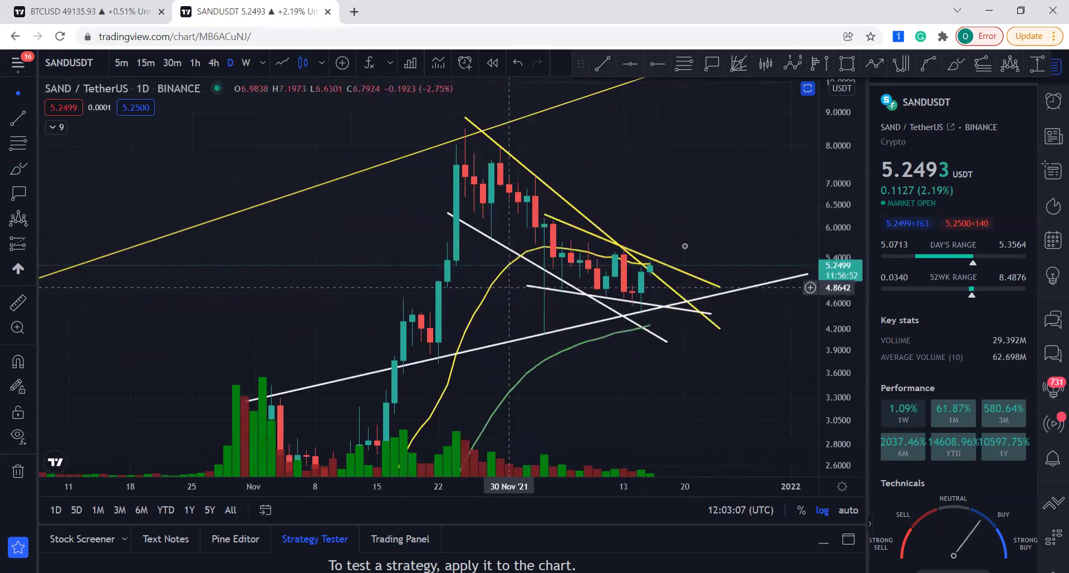
scroll(605, 290, down, 1)
scroll(646, 354, up, 3)
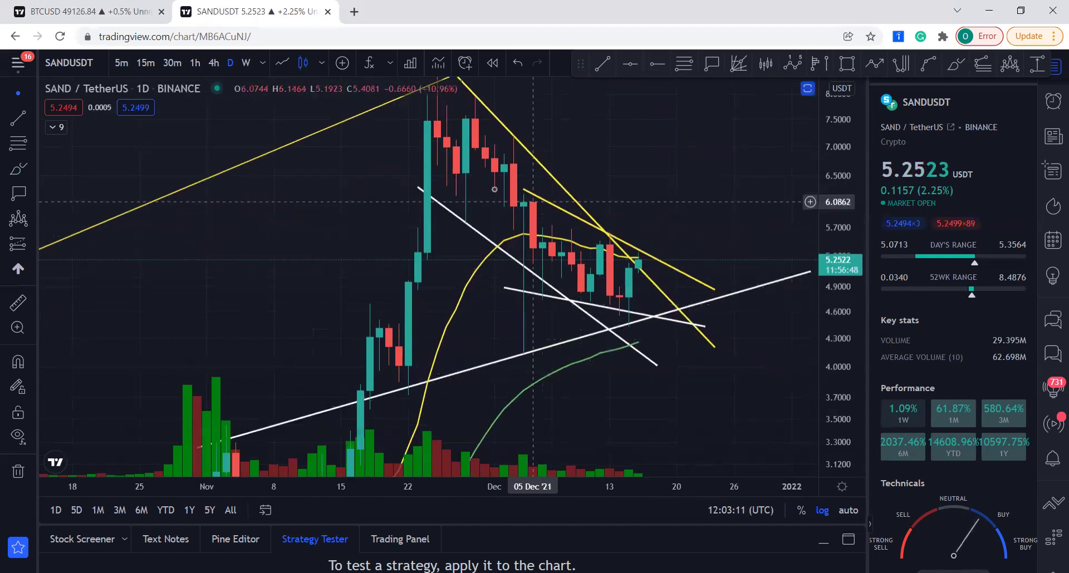
click(18, 168)
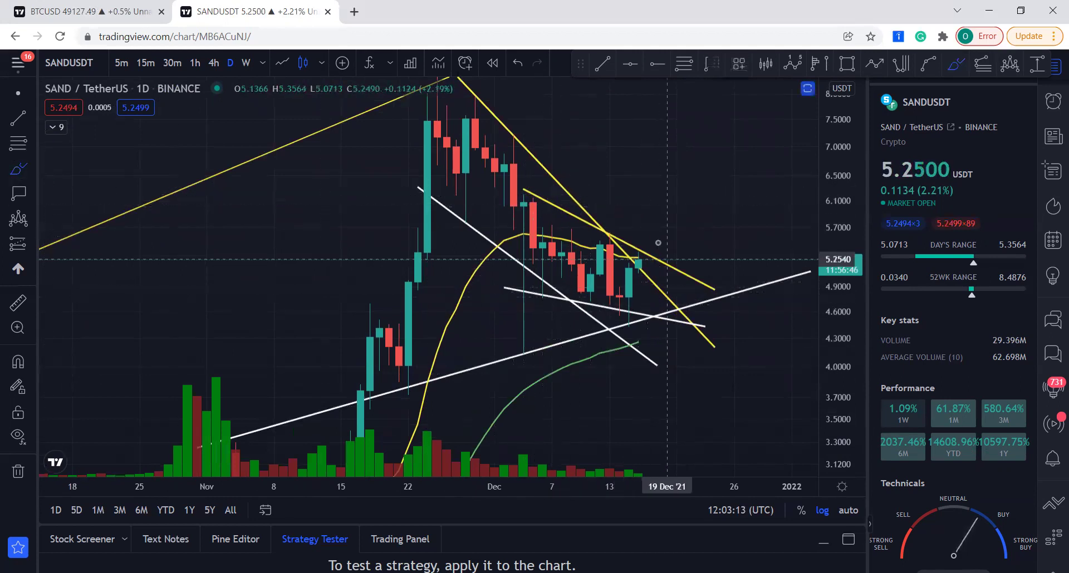
mouse_move(647, 228)
mouse_down()
mouse_move(606, 245)
mouse_move(684, 247)
mouse_up()
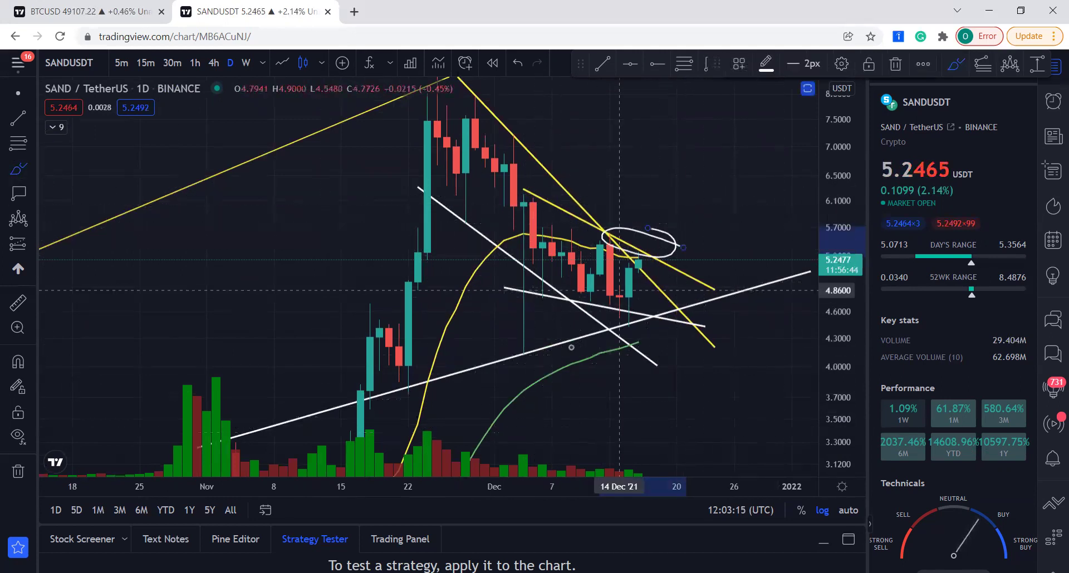
mouse_move(640, 277)
mouse_down()
mouse_move(671, 245)
mouse_move(703, 84)
mouse_up()
key(ctrl+z)
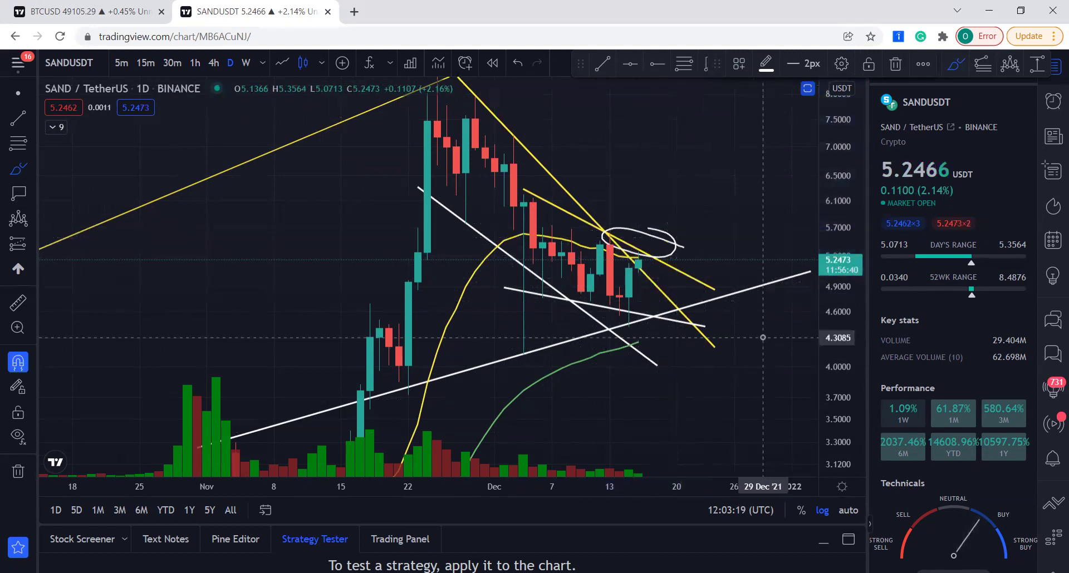